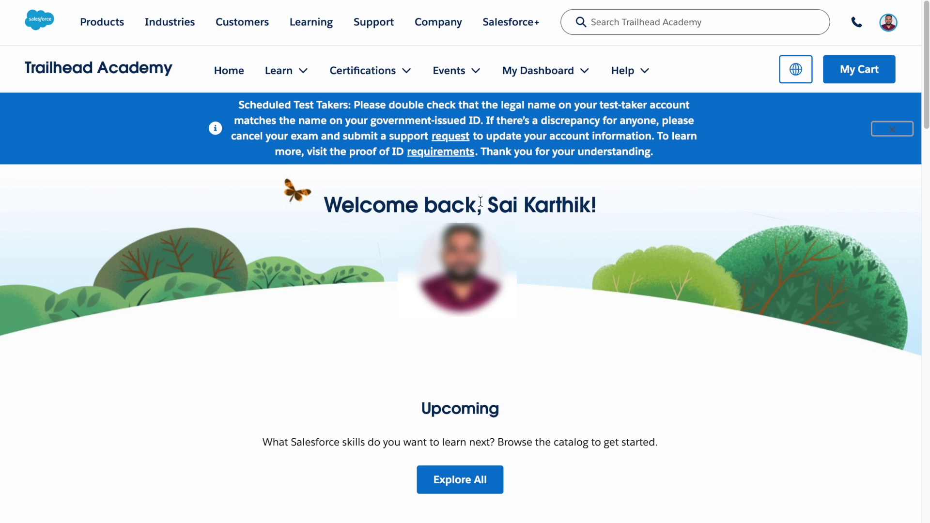
Browse the home page, highlighting the welcome heading and the Recommended Classes heading
drag(482, 202, 567, 222)
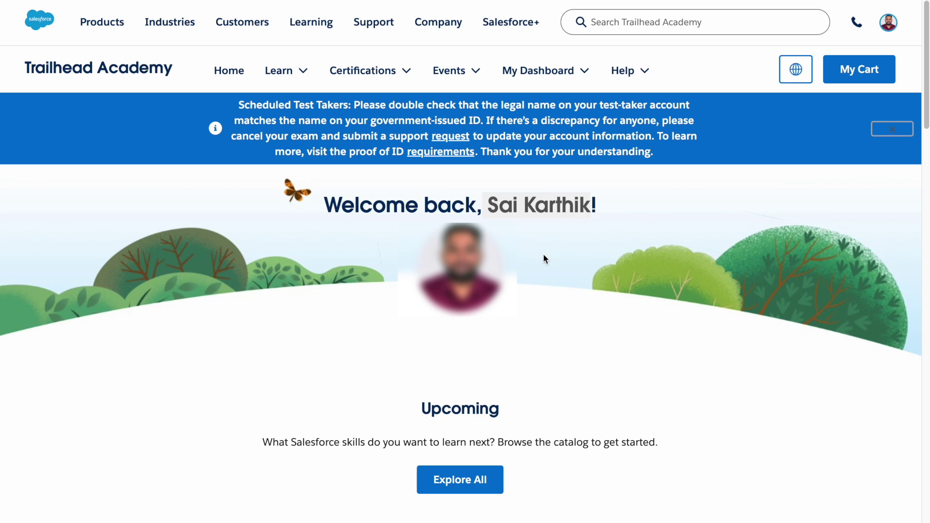
scroll(539, 335, down, 1)
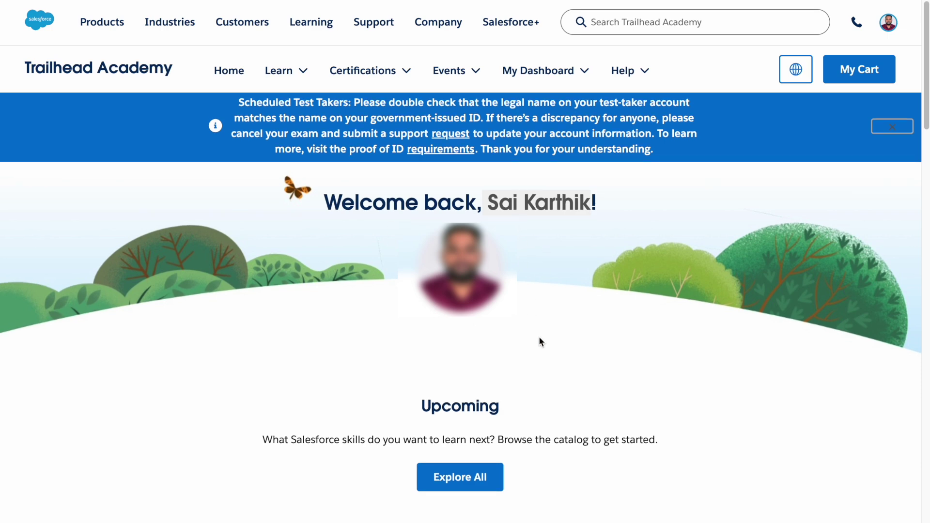
scroll(540, 340, down, 8)
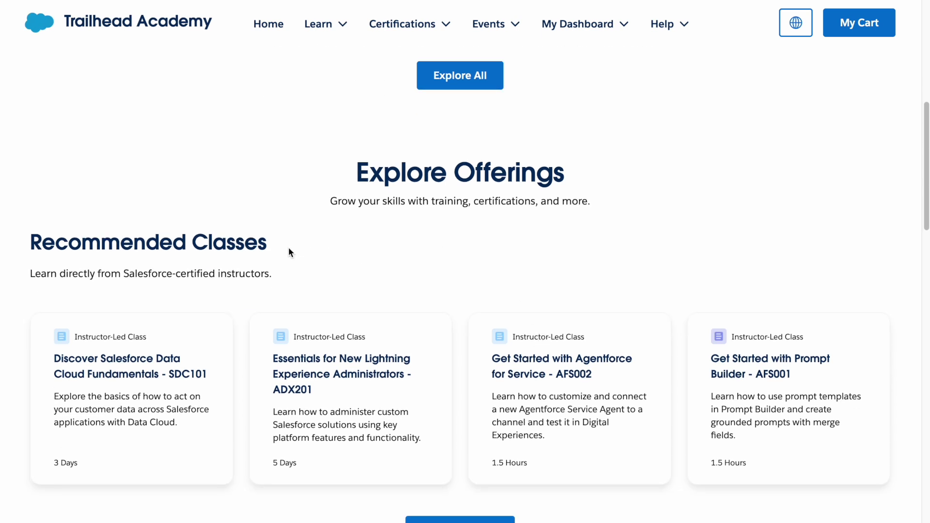
scroll(289, 248, down, 1)
triple_click(237, 175)
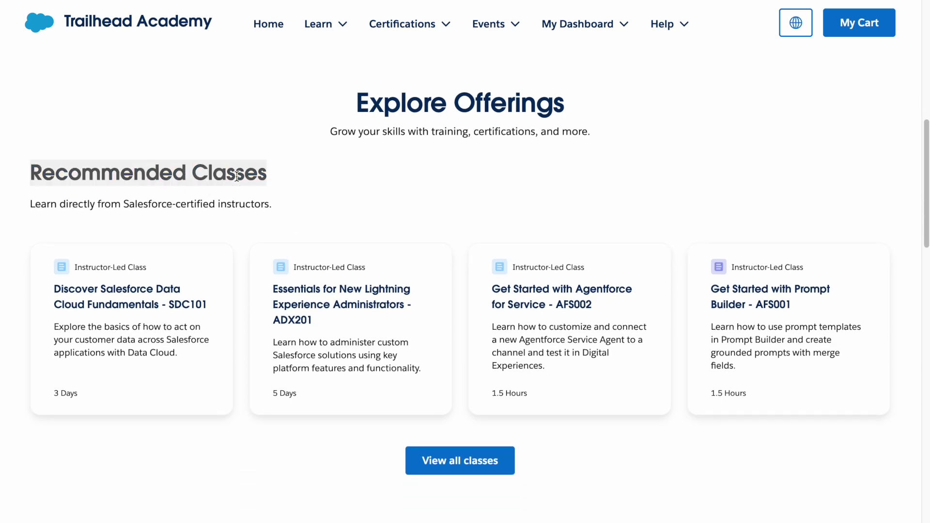
scroll(349, 363, down, 5)
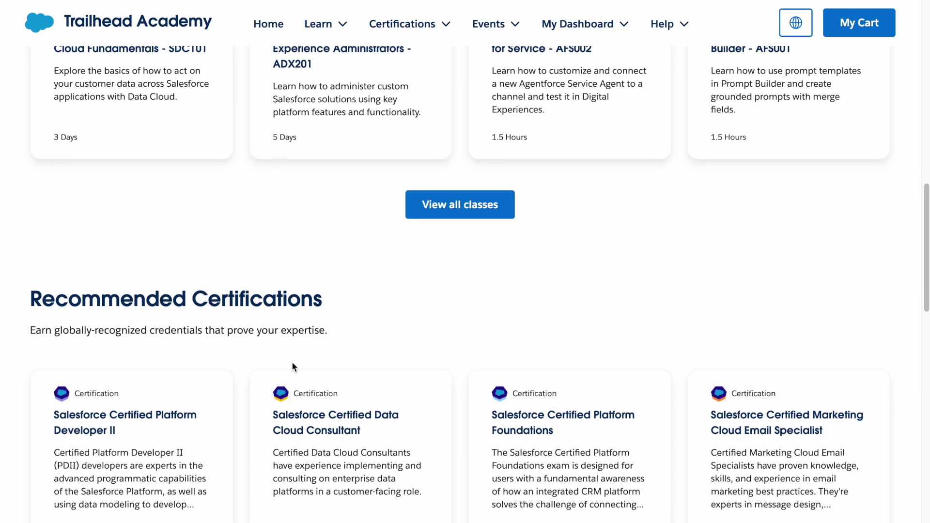
scroll(291, 362, down, 5)
scroll(291, 362, up, 8)
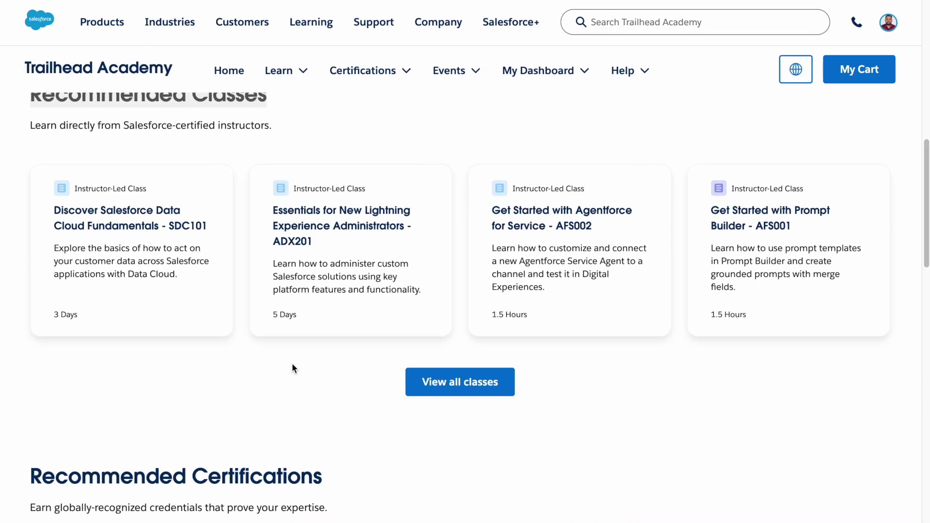
scroll(292, 369, up, 1)
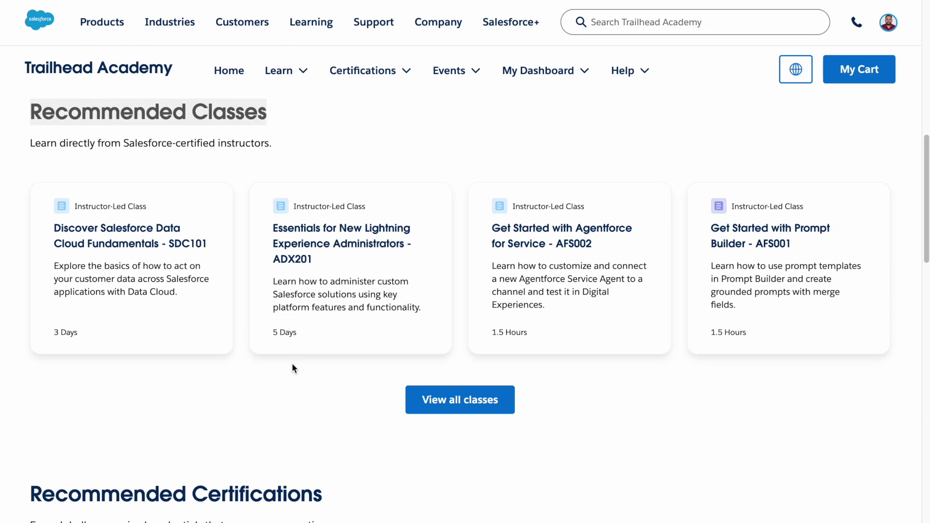
scroll(292, 368, up, 10)
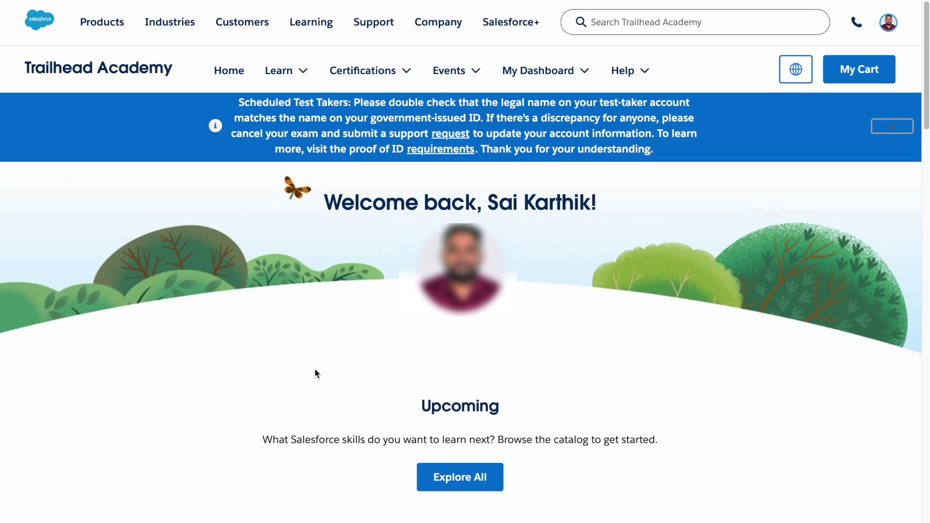
Open the Explore All catalog listing all 138 classes and certifications
scroll(315, 373, down, 3)
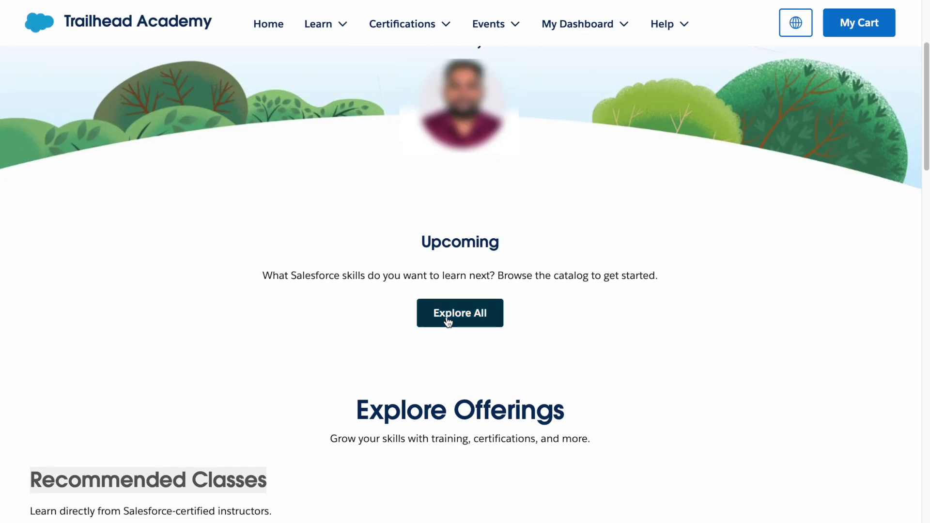
click(448, 319)
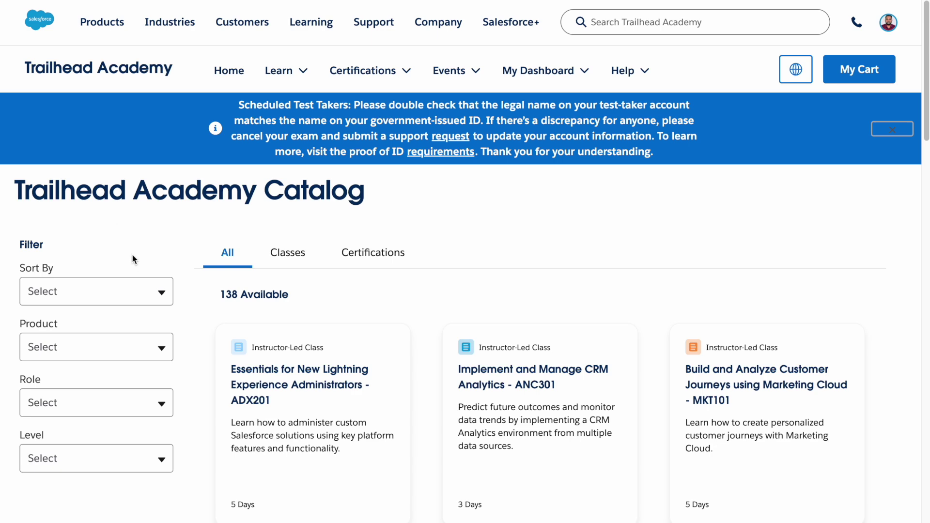
scroll(131, 254, down, 3)
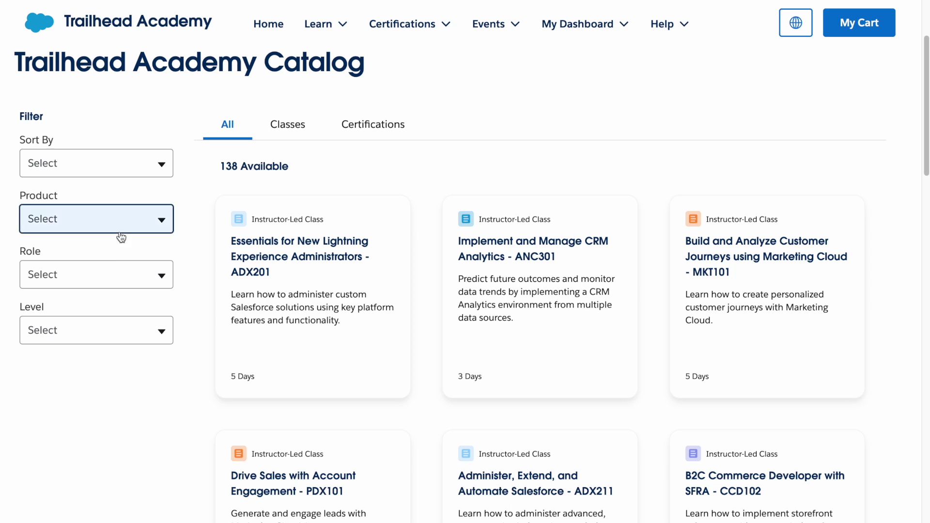
Filter the catalog to Data Cloud and review the 4 results (SDC101, MKT201), then remove the filter
click(120, 236)
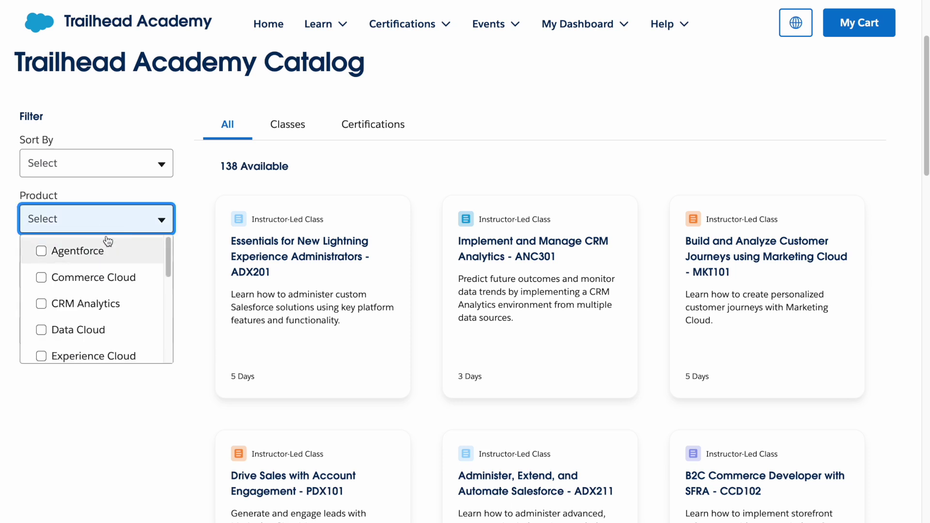
scroll(118, 299, down, 2)
click(40, 250)
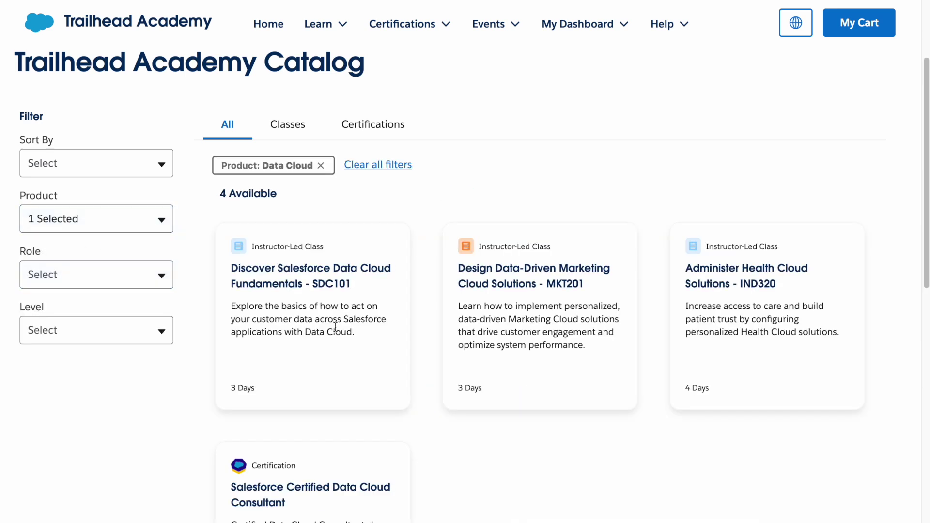
scroll(428, 393, down, 1)
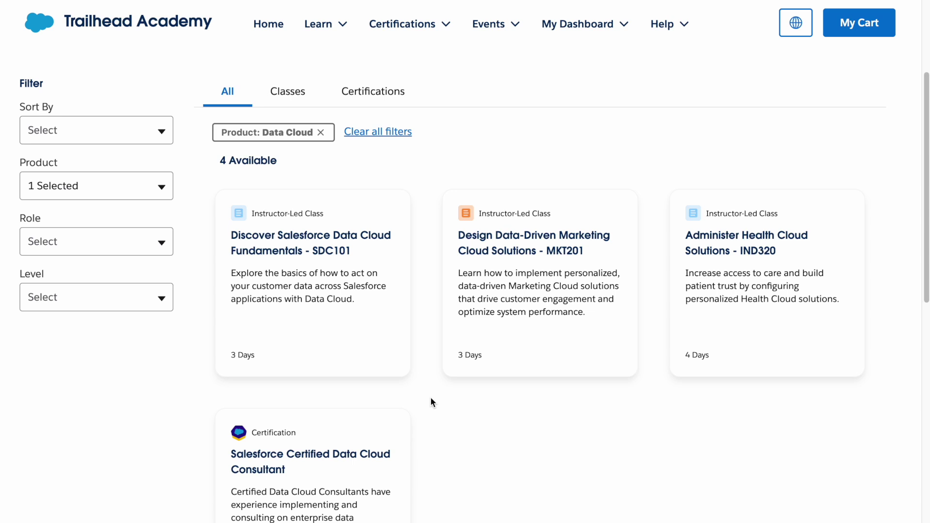
scroll(437, 405, down, 1)
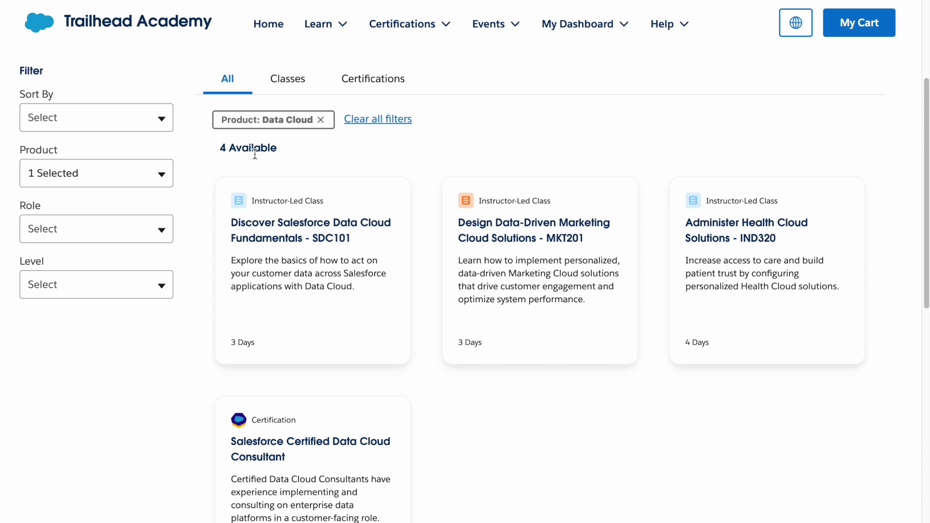
scroll(366, 396, down, 2)
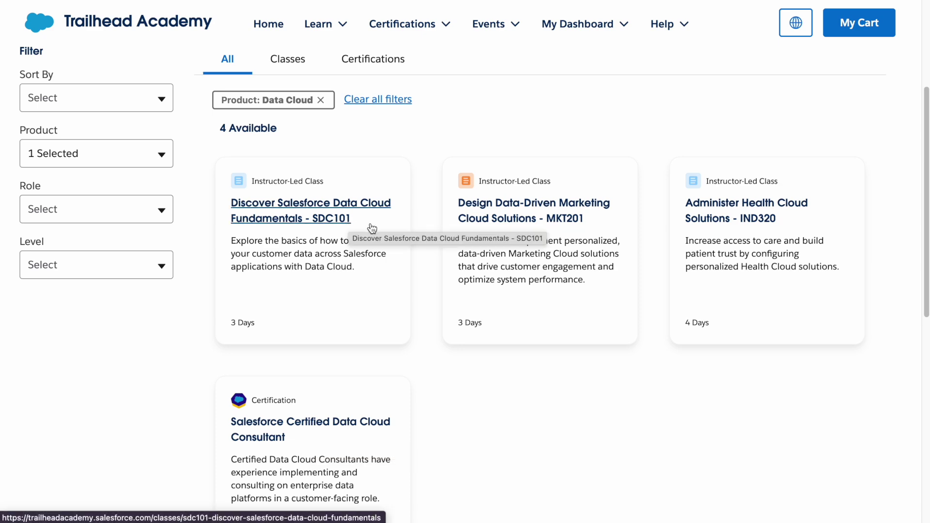
scroll(540, 380, up, 5)
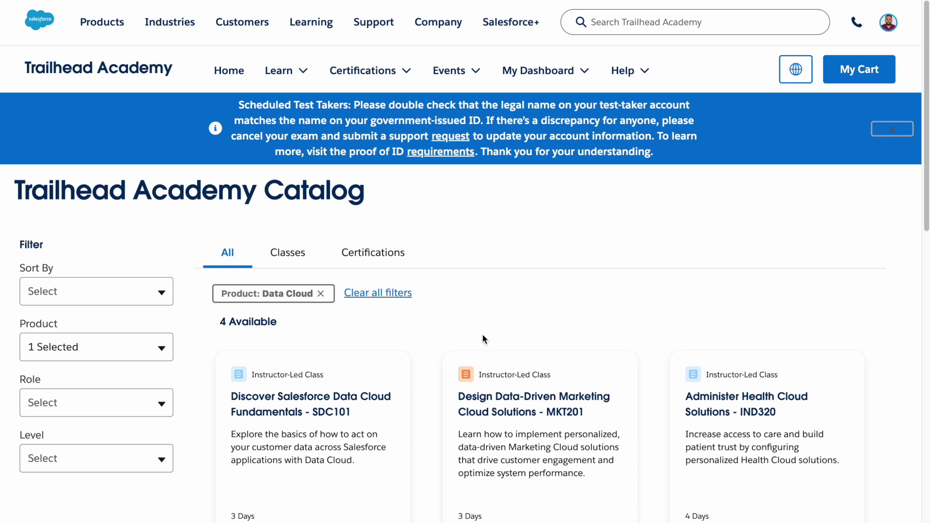
click(320, 293)
Switch the catalog to the Certifications tab, showing 86 certifications
click(302, 258)
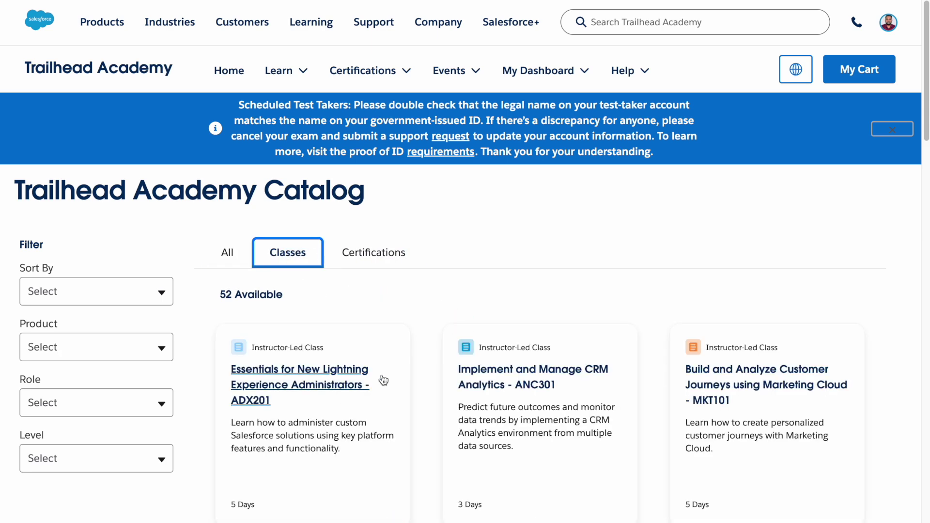
click(372, 264)
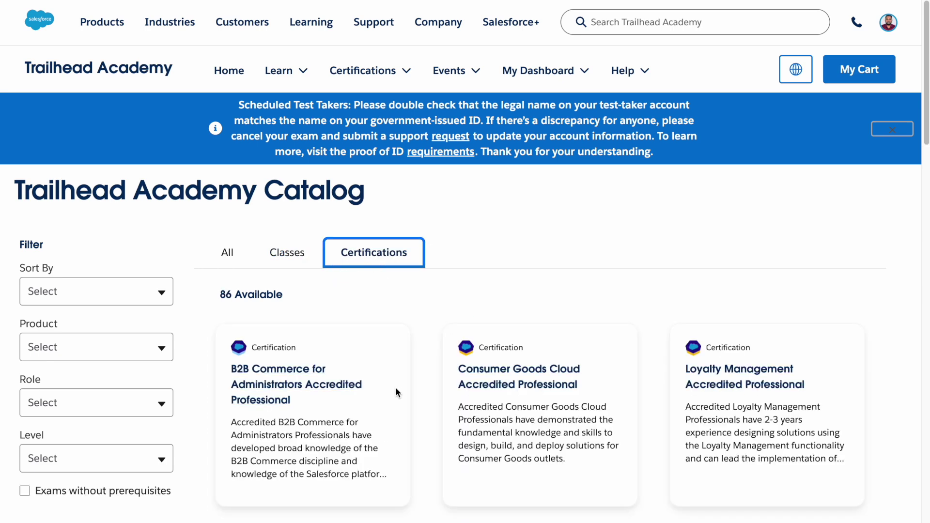
scroll(425, 417, down, 5)
scroll(426, 419, down, 7)
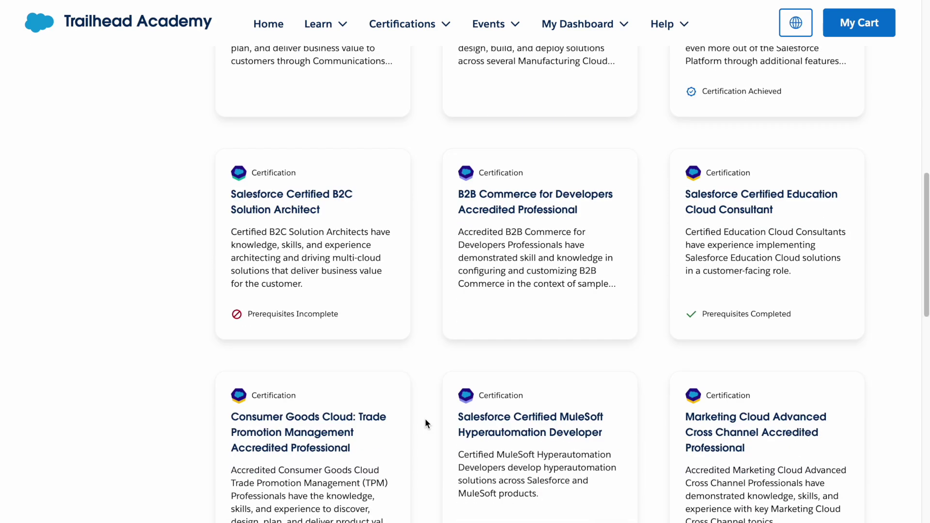
scroll(426, 419, down, 1)
scroll(426, 420, up, 1)
scroll(426, 420, down, 4)
scroll(425, 420, up, 5)
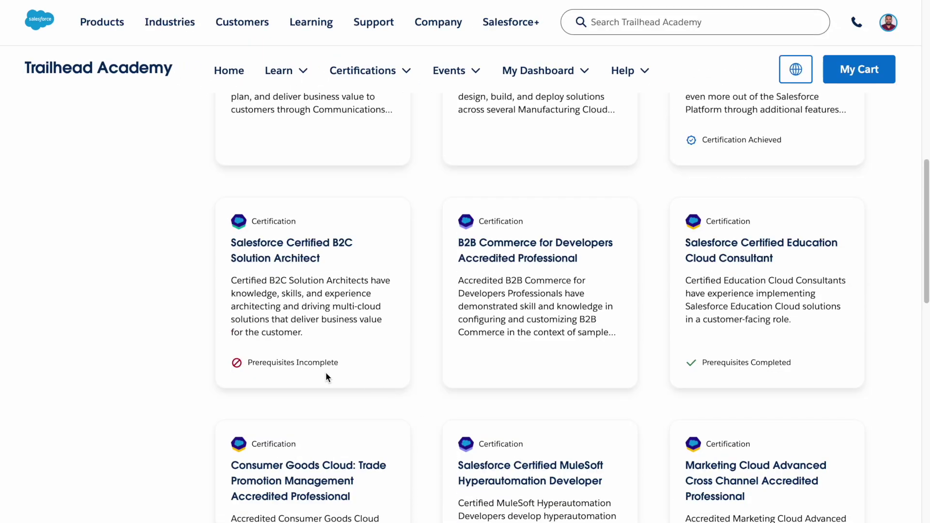
Highlight the Prerequisites Incomplete and Education Cloud Prerequisites Completed status lines on the cards
triple_click(319, 362)
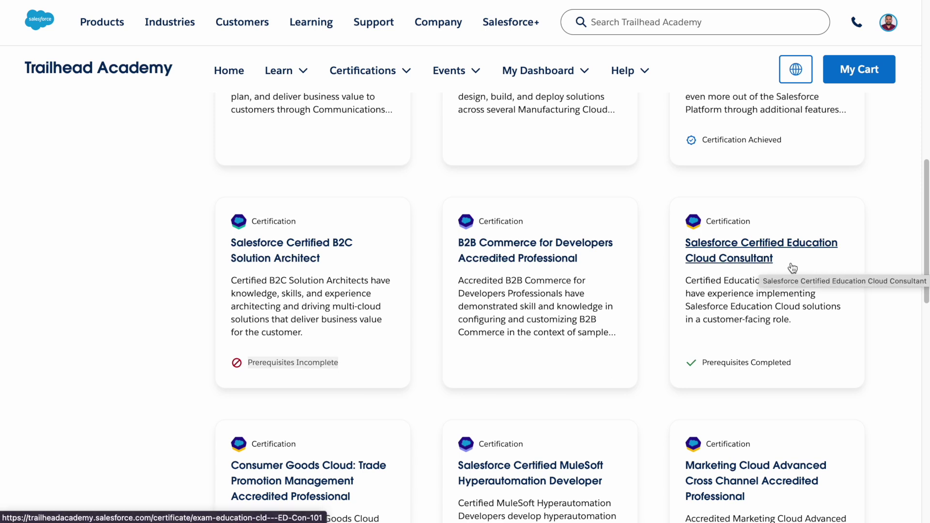
triple_click(765, 362)
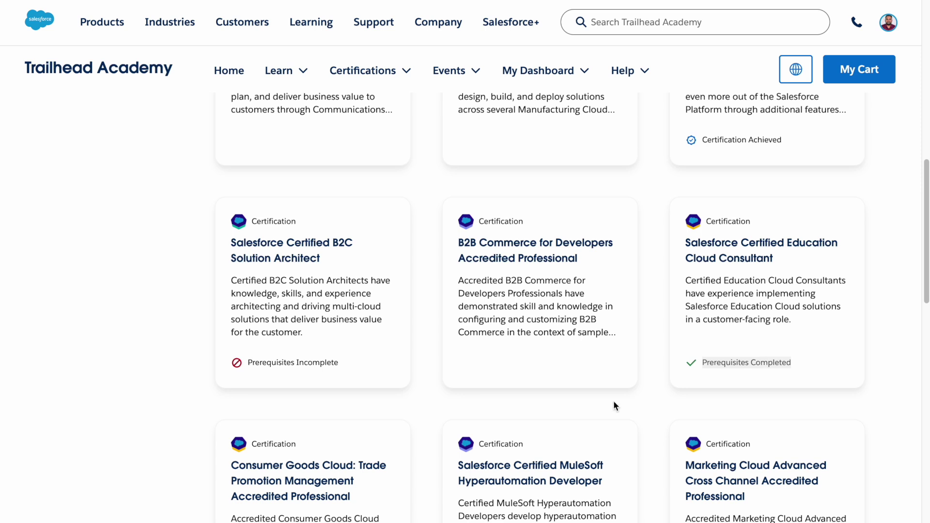
scroll(601, 416, down, 12)
scroll(599, 416, up, 15)
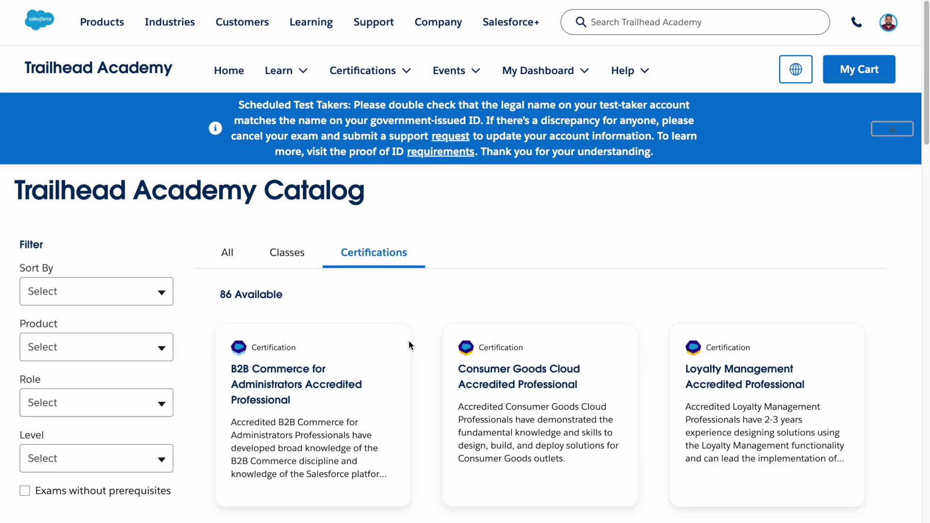
Filter certifications to the Agentforce product and highlight the Agentforce Specialist title
scroll(196, 367, down, 3)
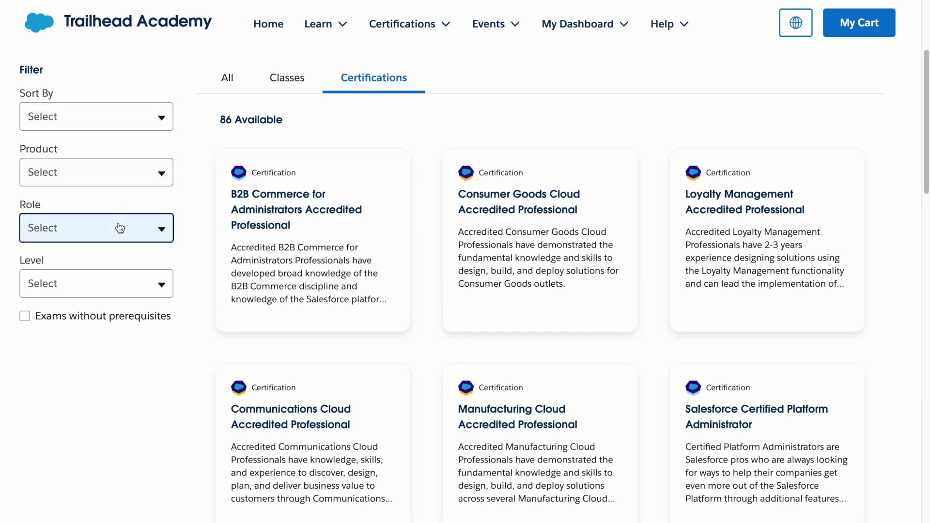
click(107, 178)
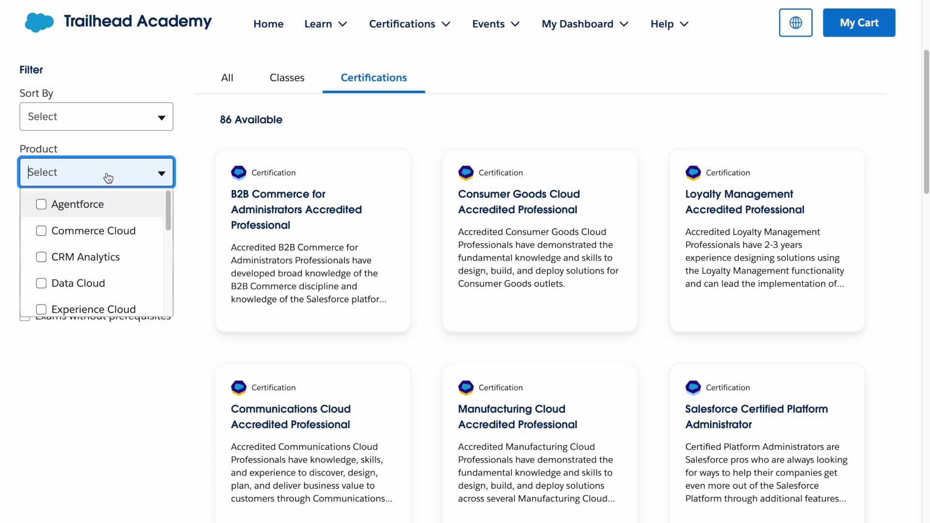
click(42, 204)
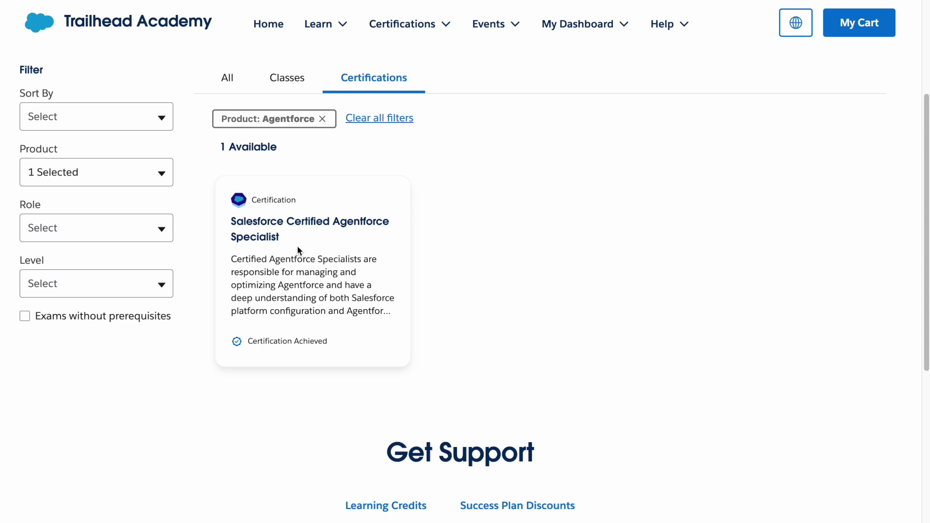
drag(297, 246, 210, 210)
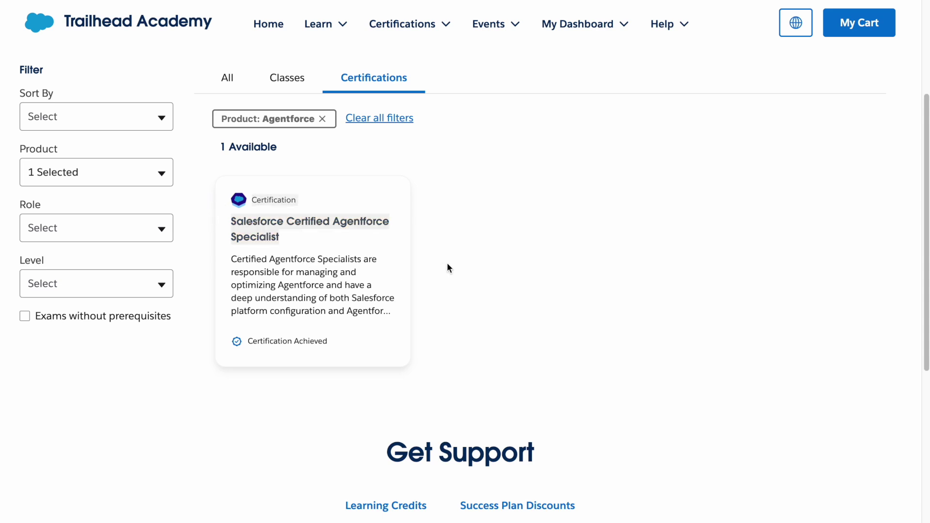
click(440, 279)
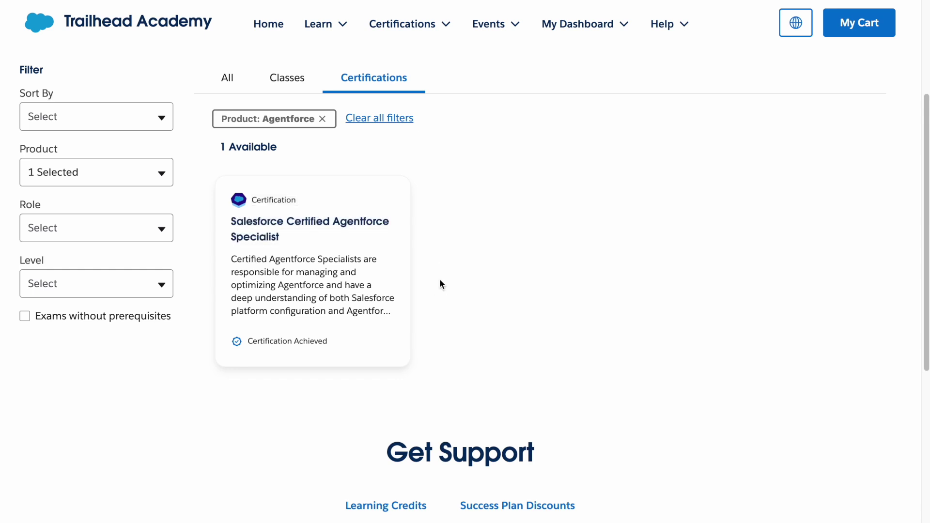
Add the Administrator role filter and drop Agentforce, leaving 12 certifications including Slack and CPQ Administrator
click(73, 230)
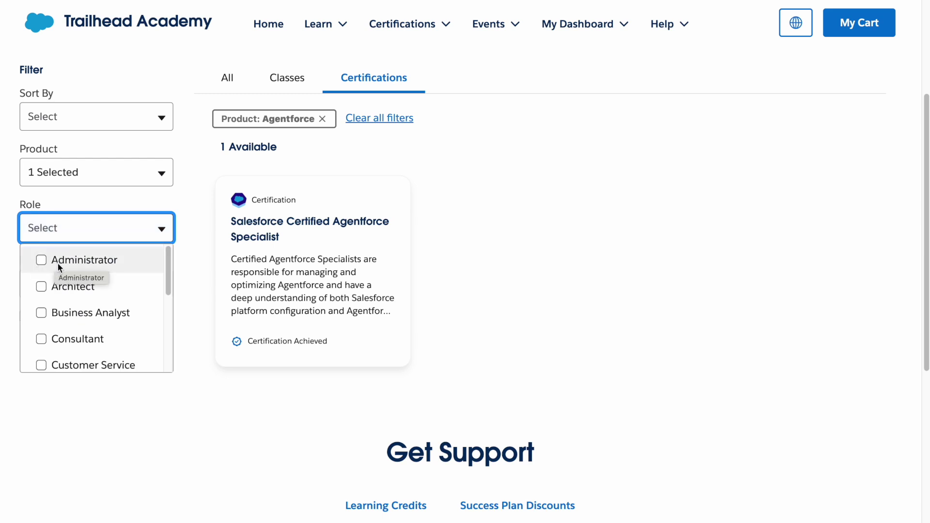
click(41, 262)
click(114, 187)
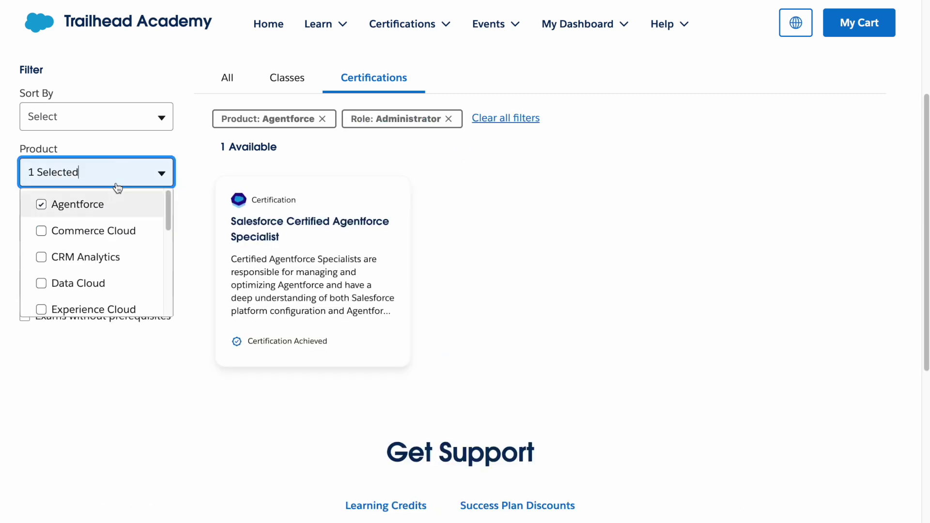
click(41, 204)
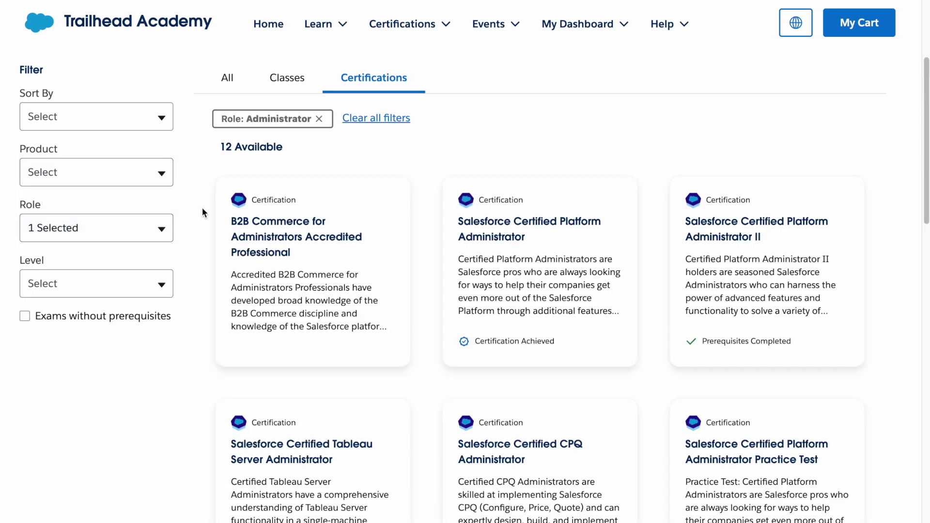
click(134, 238)
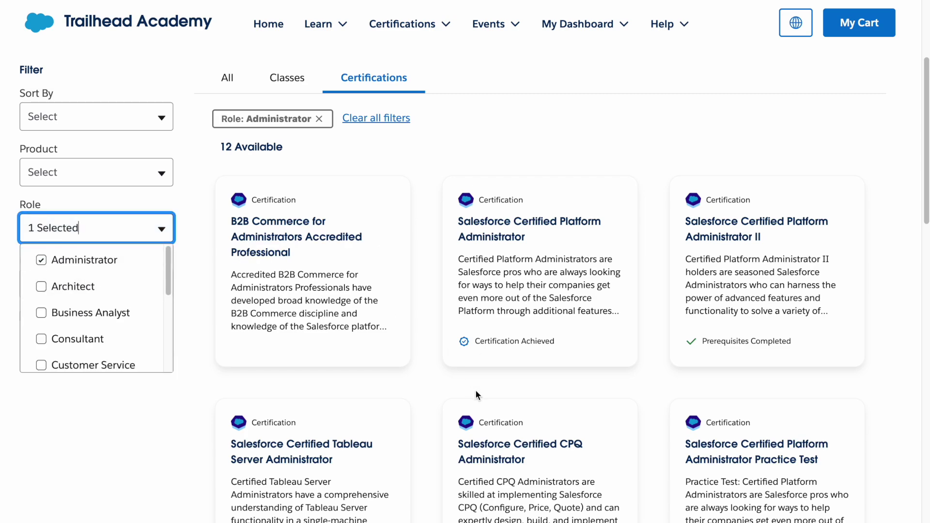
scroll(474, 391, down, 4)
scroll(476, 391, down, 3)
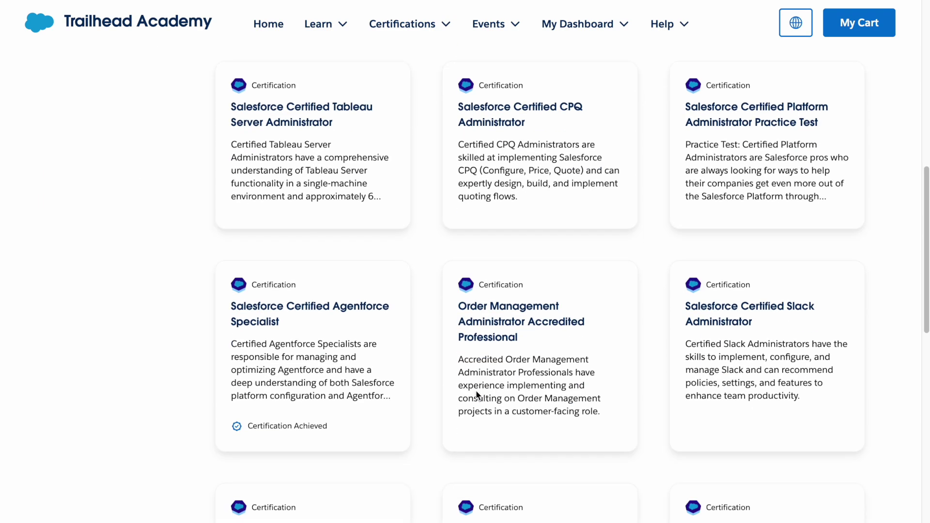
scroll(476, 390, up, 10)
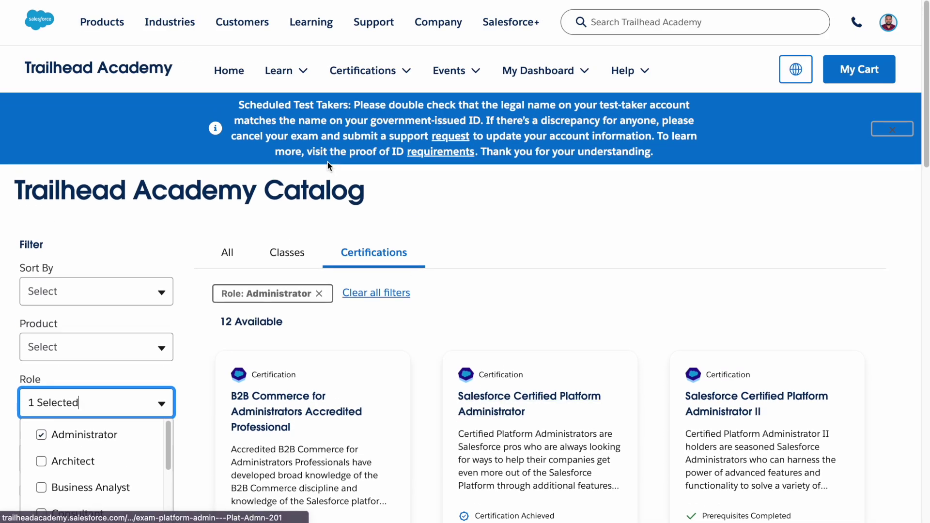
Go to the home page, then choose Get to Know Certifications from the Certifications menu
click(232, 76)
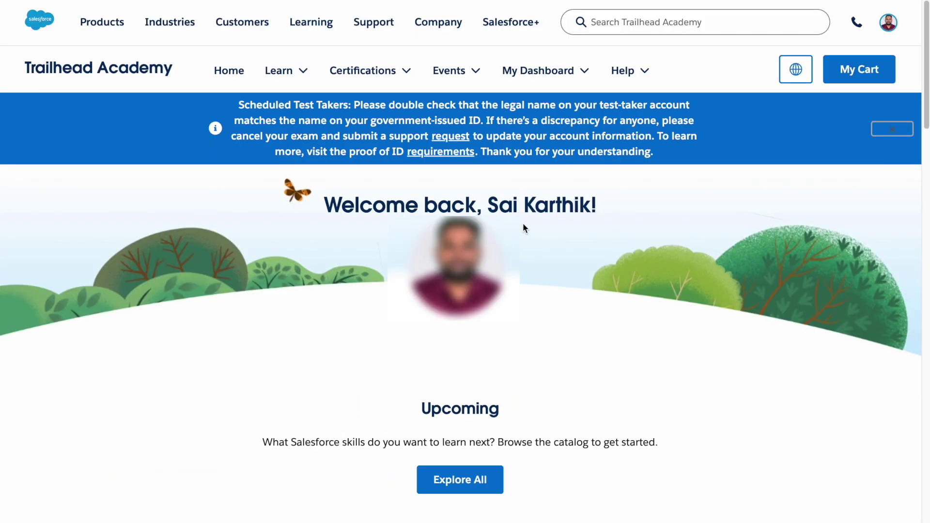
mouse_move(305, 73)
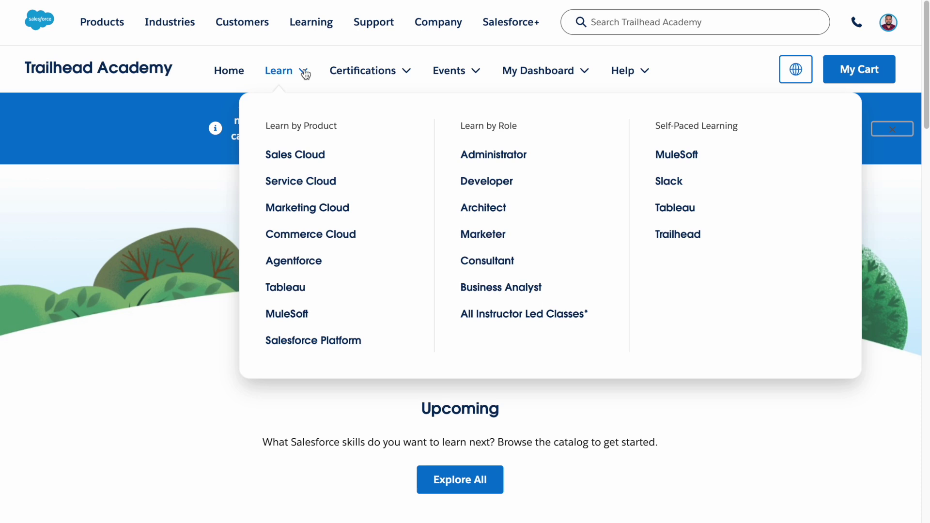
click(357, 71)
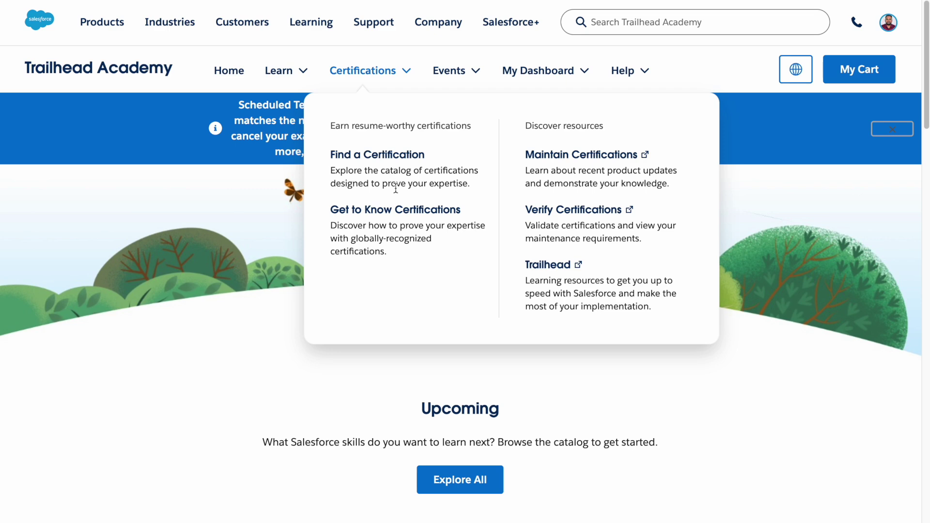
click(390, 209)
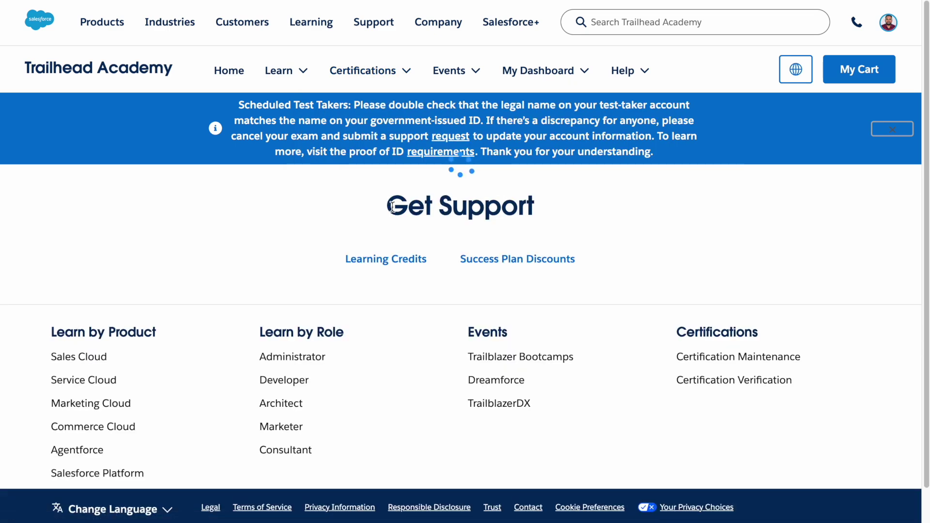
Skim the Salesforce Certifications overview, then open Find a Certification for the 86-certification catalog
scroll(174, 295, down, 5)
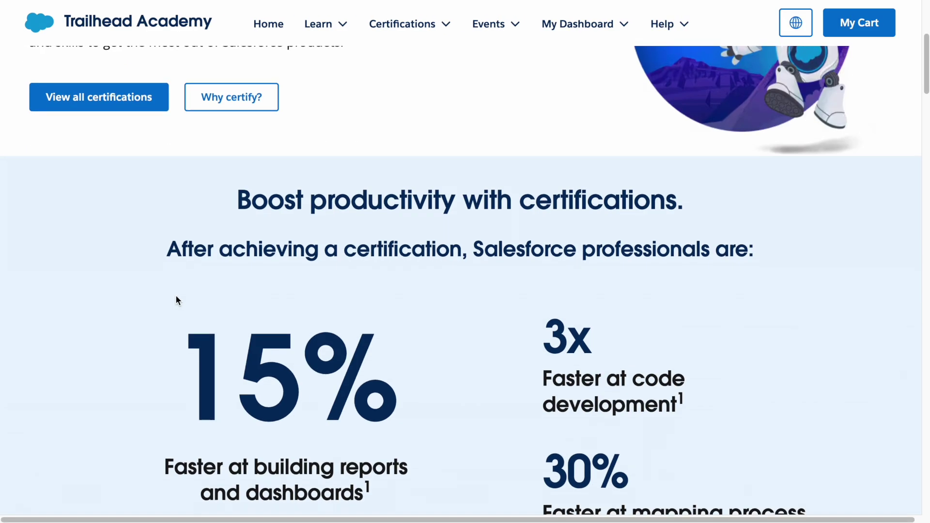
scroll(176, 299, down, 8)
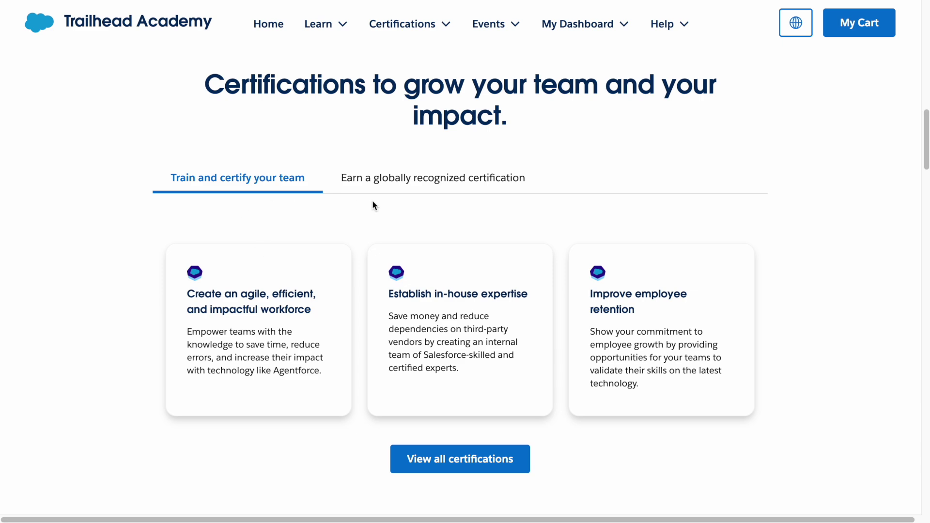
scroll(456, 224, up, 3)
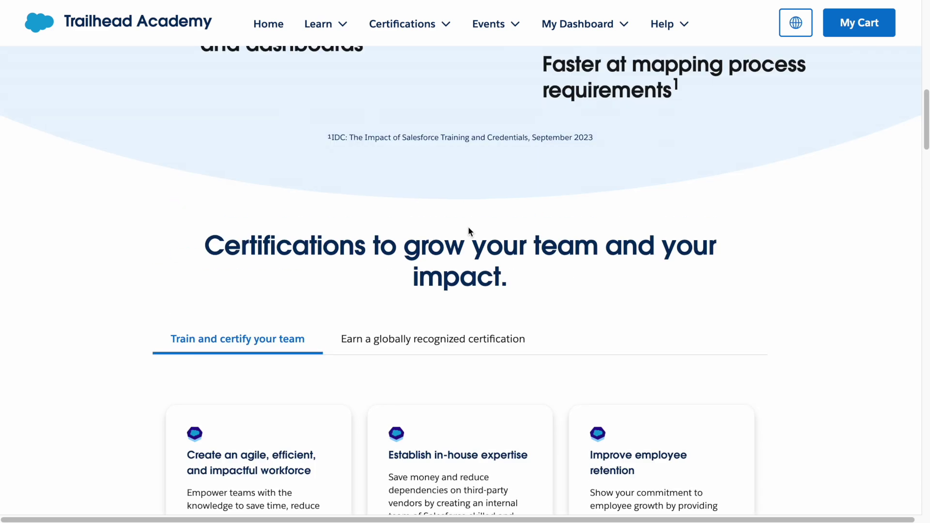
scroll(468, 226, up, 10)
click(373, 80)
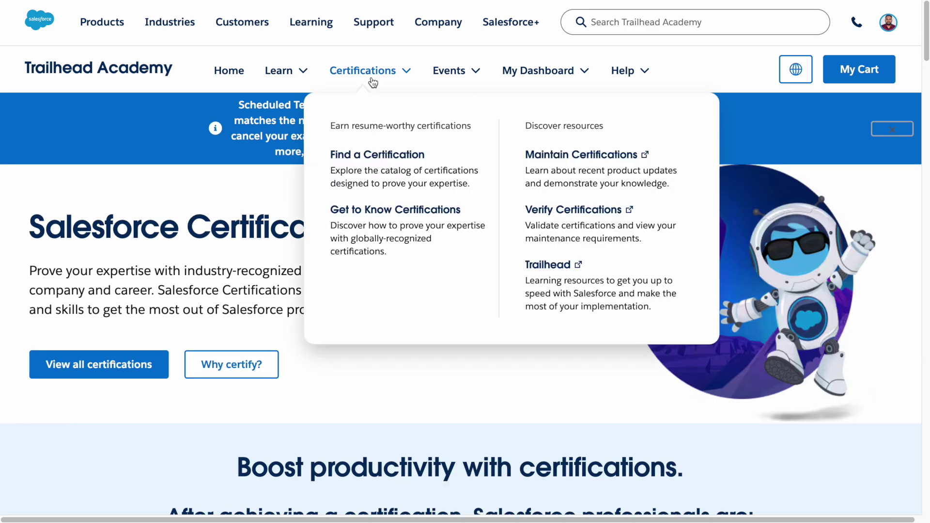
click(375, 155)
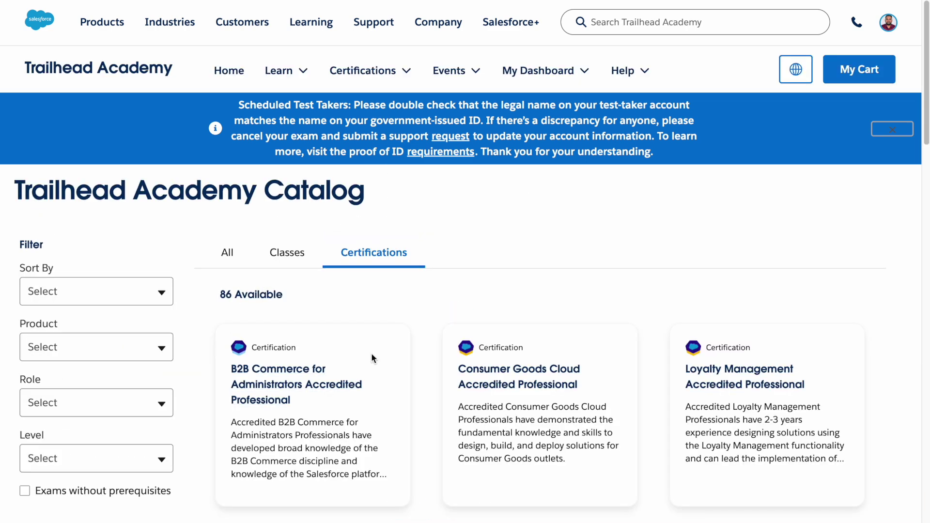
Bring up the Events menu from the unfiltered certification catalog
scroll(438, 387, down, 5)
scroll(438, 387, up, 5)
click(465, 72)
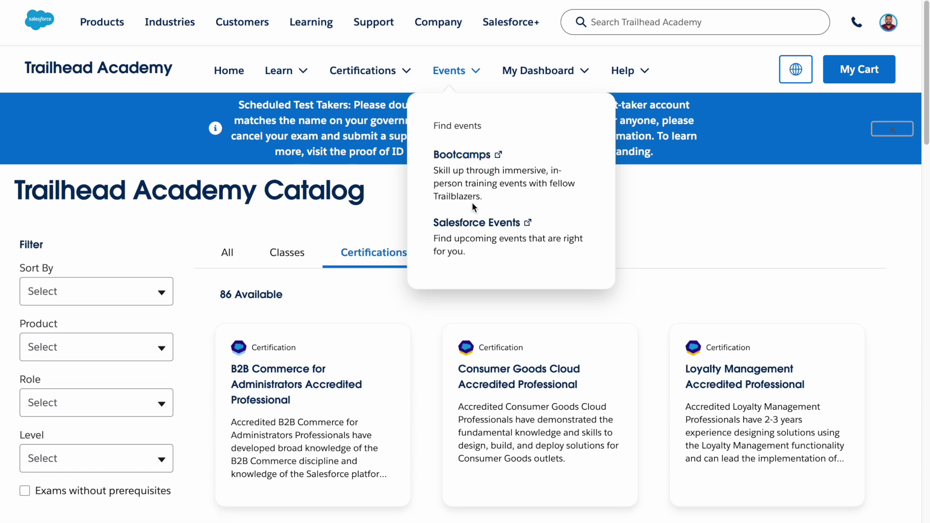
Browse upcoming events on the Salesforce Events site, then show the My Dashboard menu
click(474, 220)
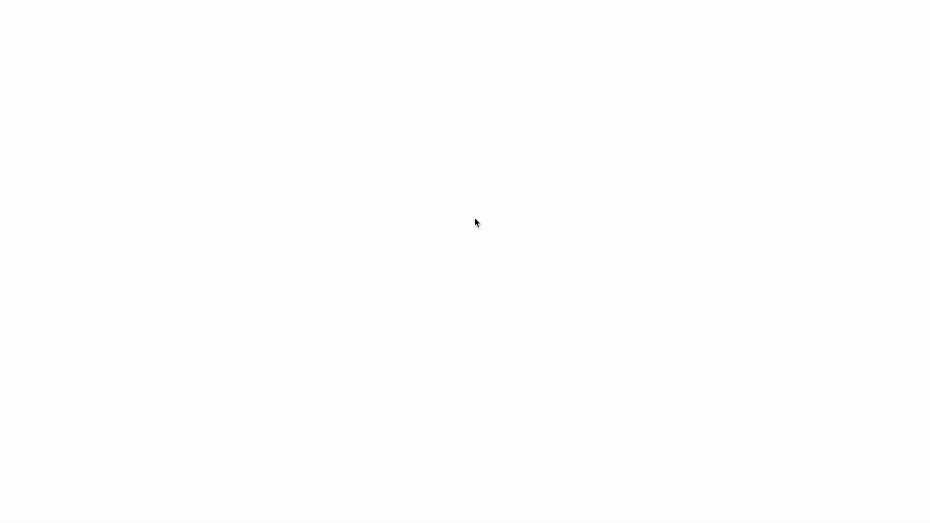
scroll(382, 252, down, 8)
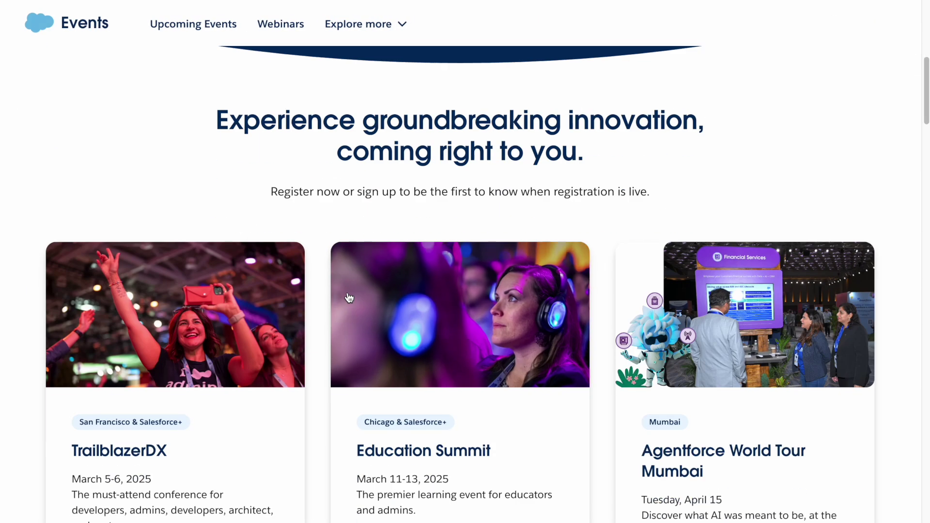
scroll(397, 287, down, 4)
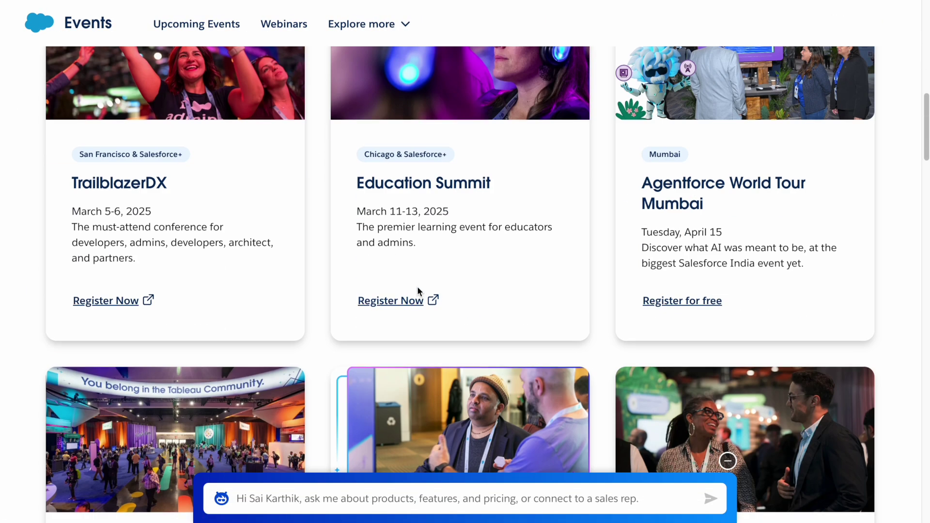
scroll(417, 286, down, 7)
scroll(418, 288, up, 15)
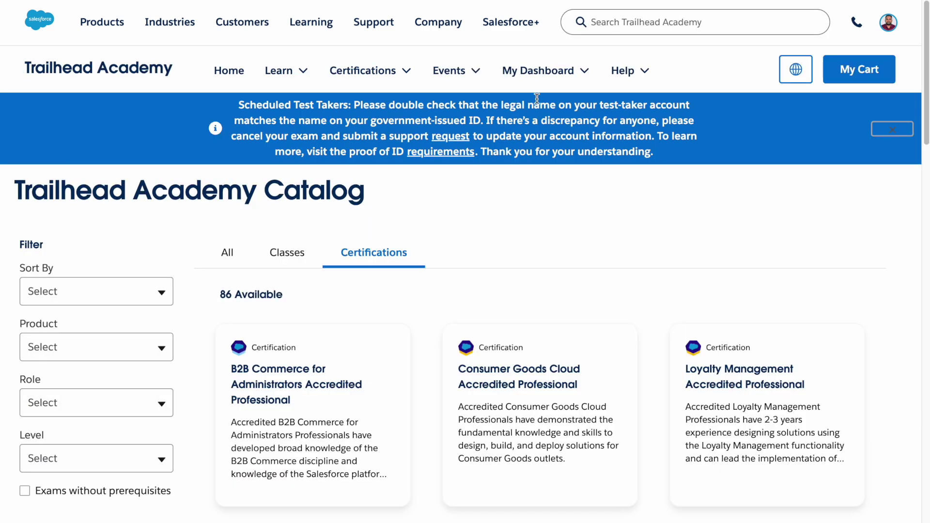
click(538, 73)
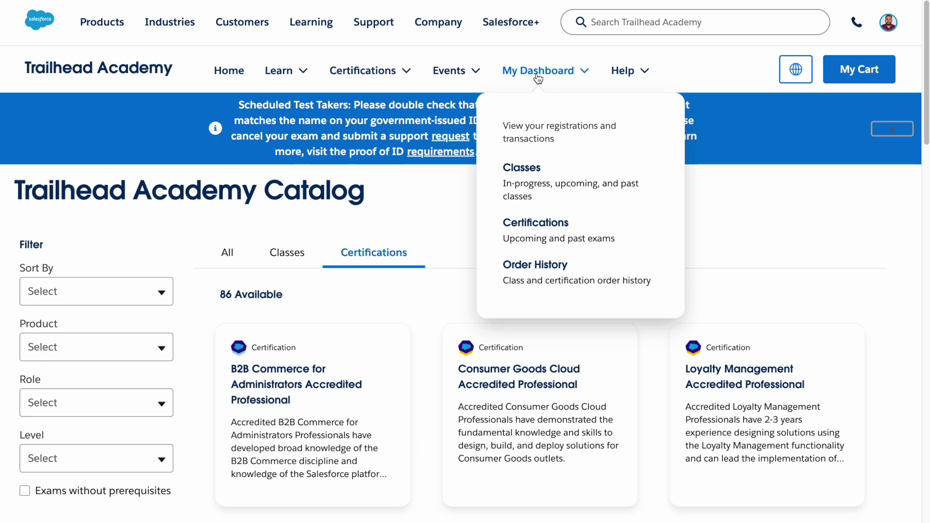
Open My Classes and view the In Progress, Upcoming and Past tabs
click(531, 169)
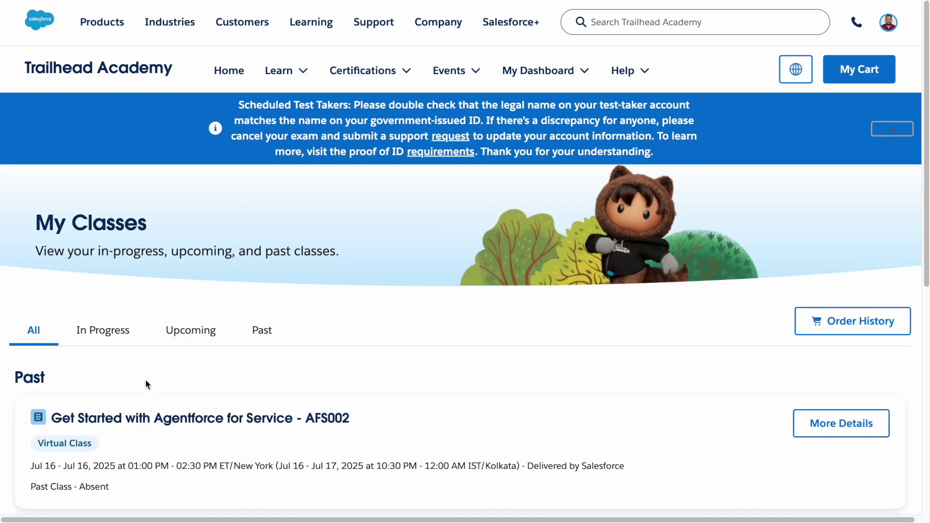
scroll(145, 379, down, 4)
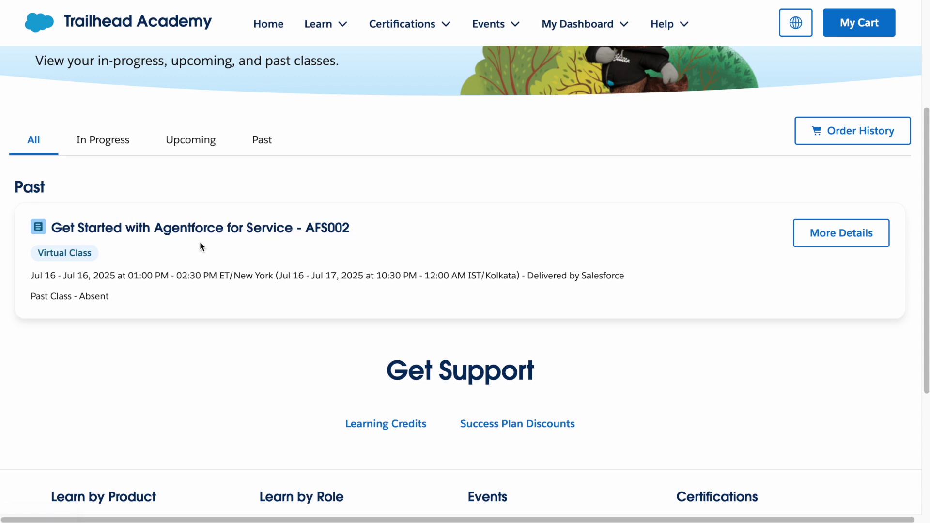
scroll(139, 286, down, 1)
scroll(121, 273, up, 1)
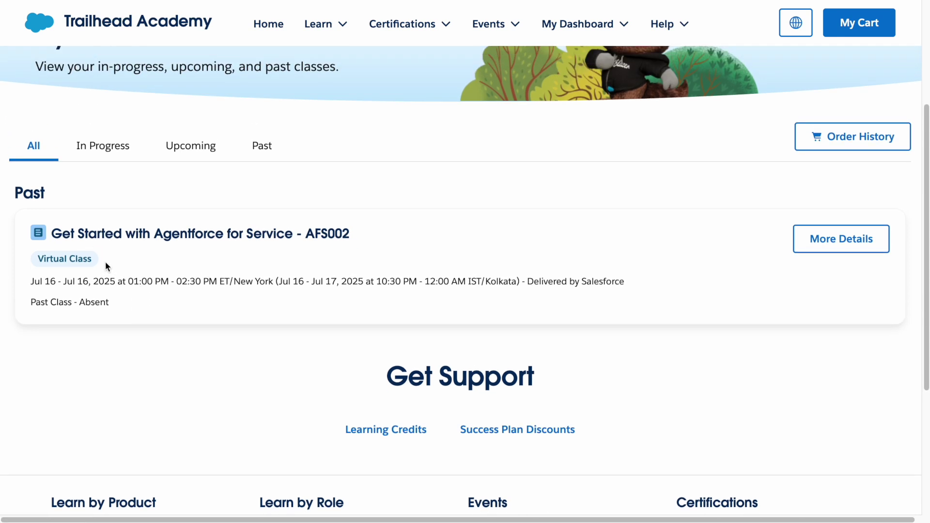
click(115, 152)
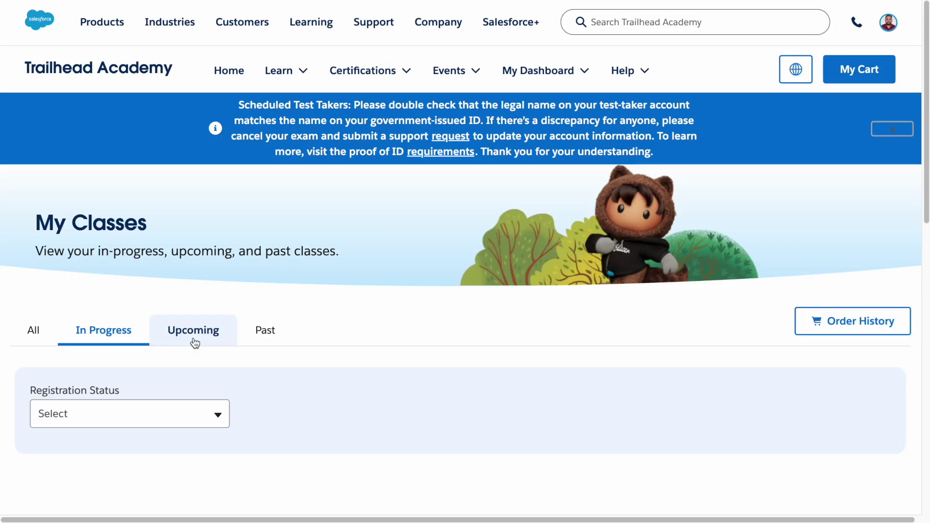
click(193, 342)
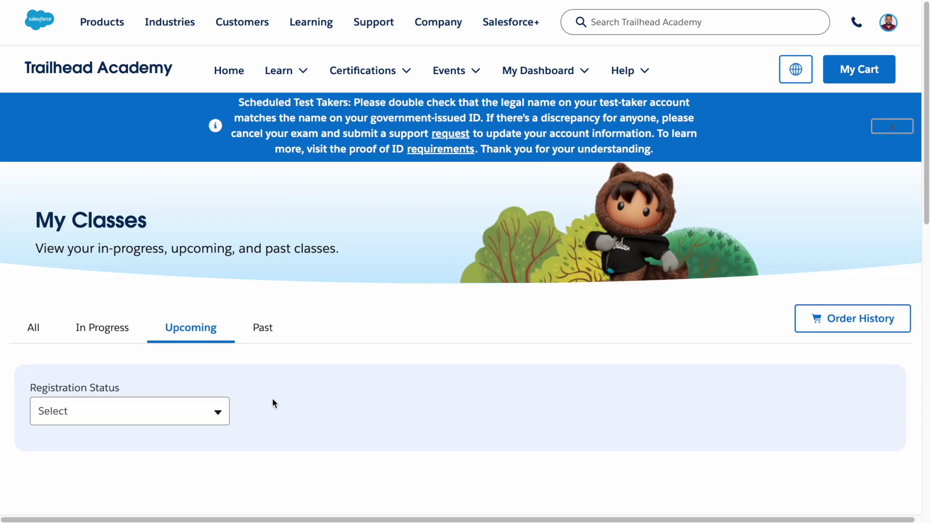
click(268, 332)
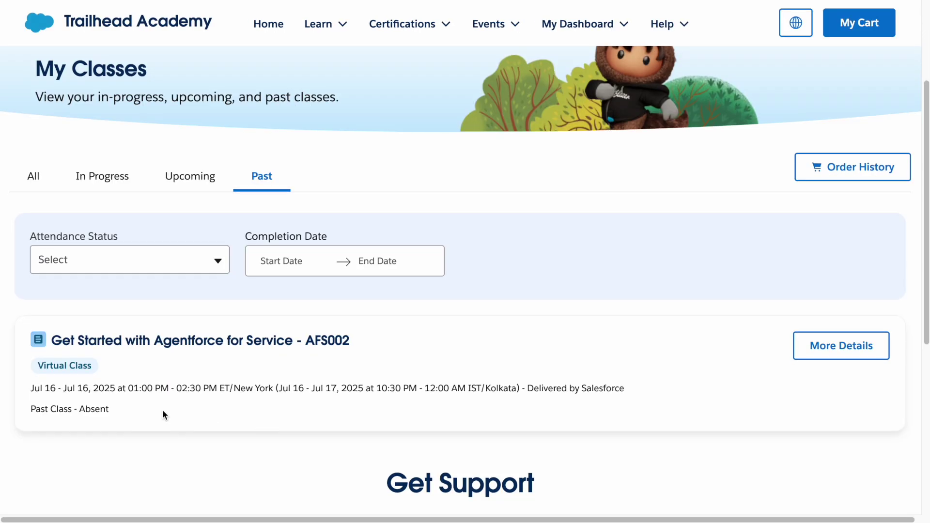
Go to My Certifications from the My Dashboard menu
scroll(132, 395, up, 3)
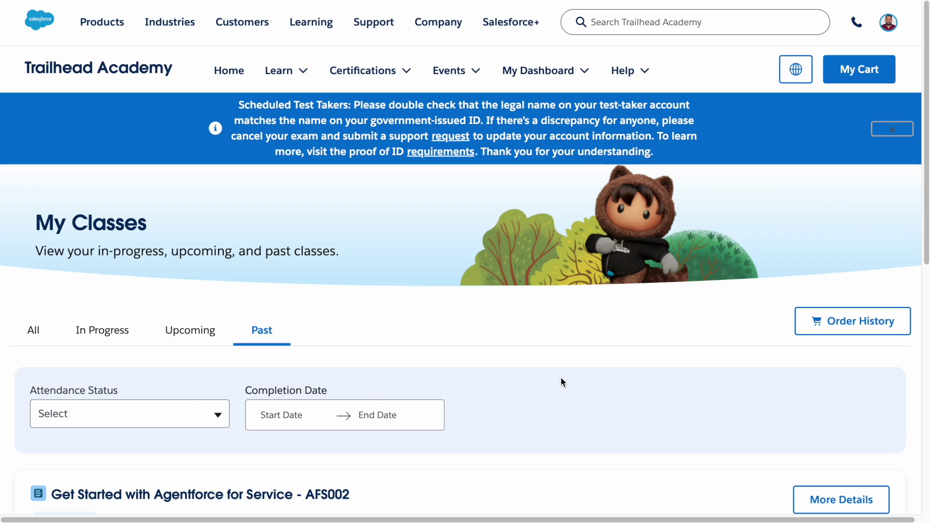
mouse_move(542, 83)
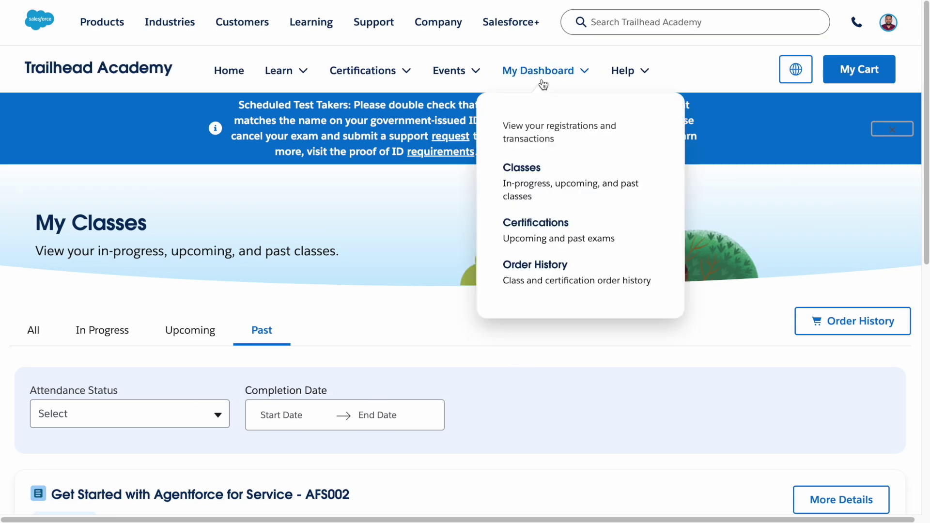
click(535, 234)
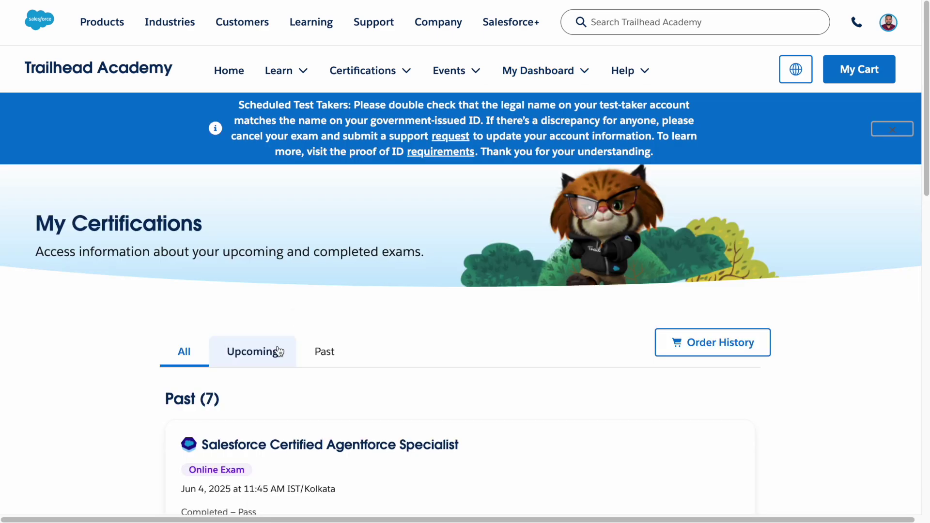
View upcoming certification exams, then switch to the past exams
scroll(280, 351, down, 15)
scroll(281, 353, up, 5)
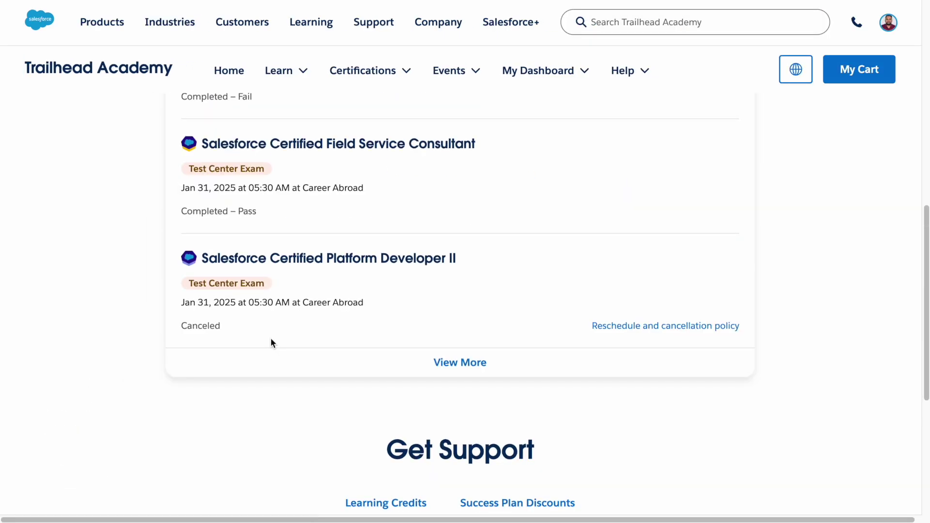
scroll(270, 338, up, 10)
click(261, 351)
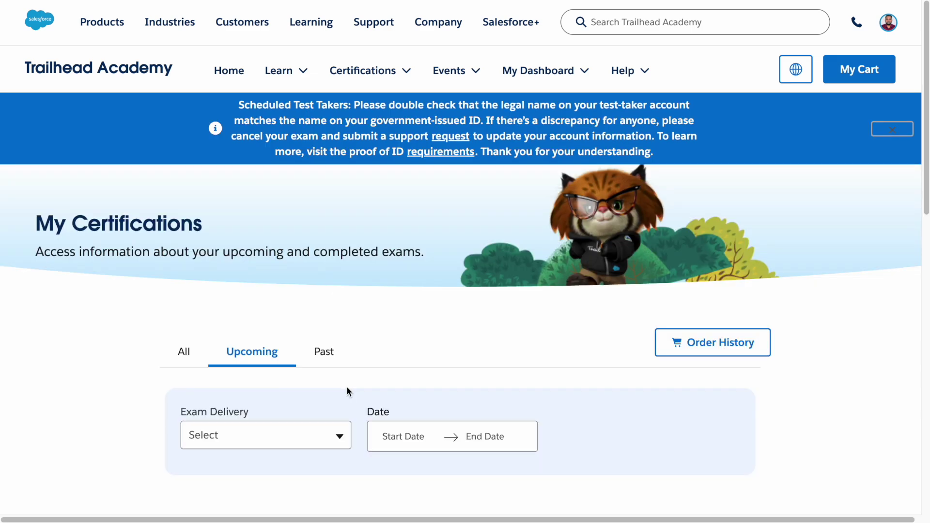
scroll(346, 392, down, 3)
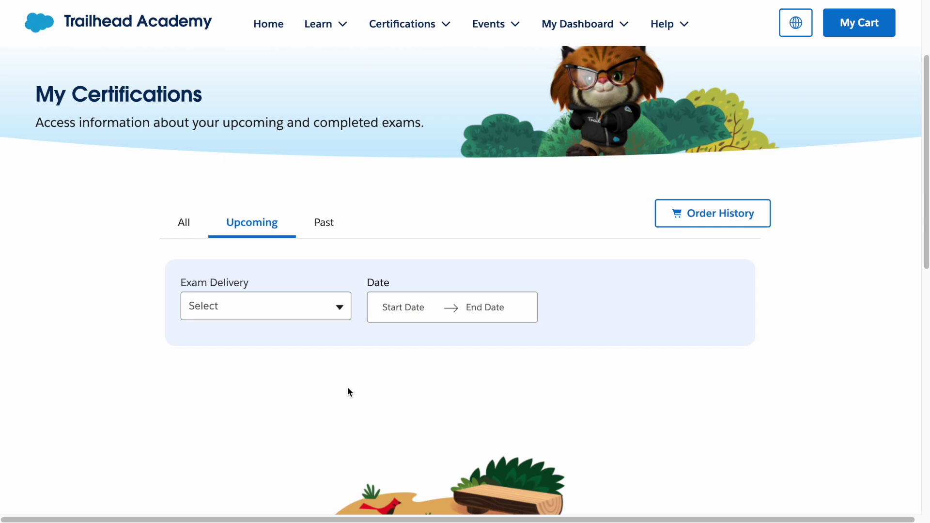
click(324, 234)
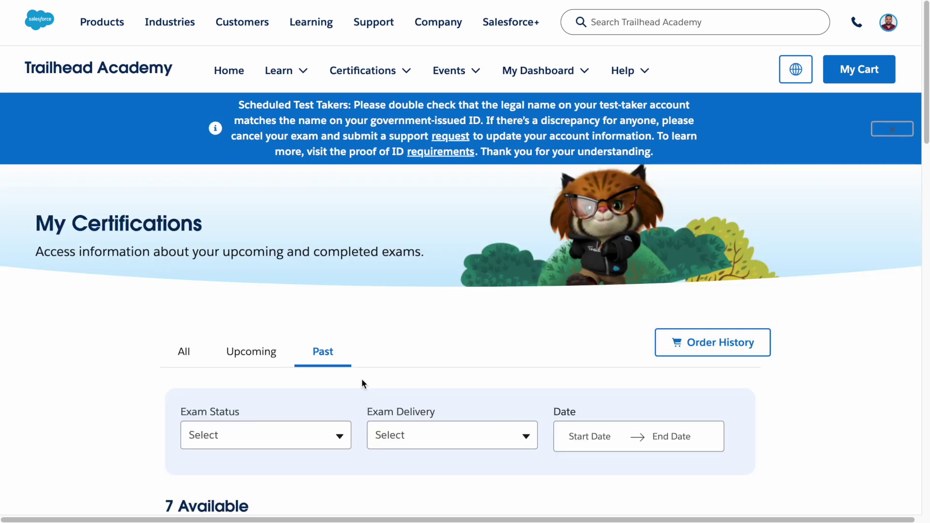
Filter past exams to Completed – Pass (5 listed), then open Order History
scroll(343, 380, down, 1)
click(298, 407)
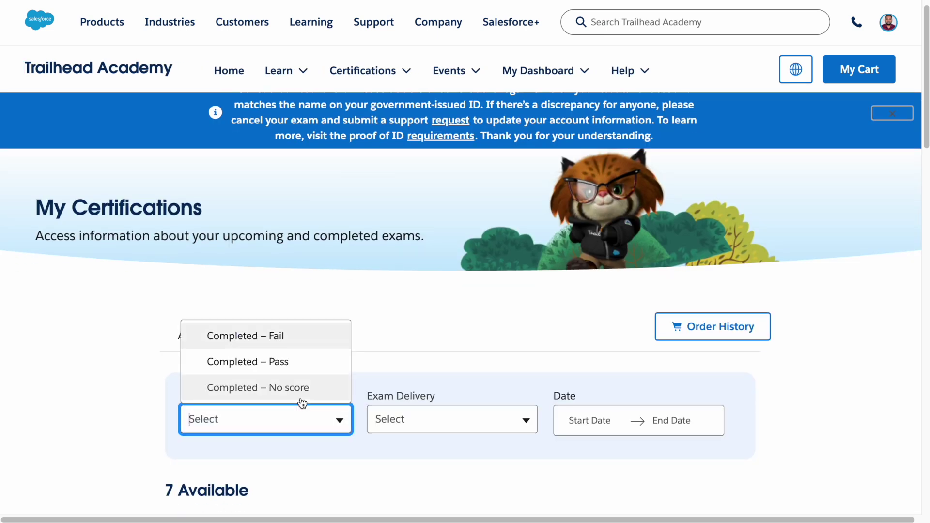
click(293, 376)
scroll(482, 338, down, 4)
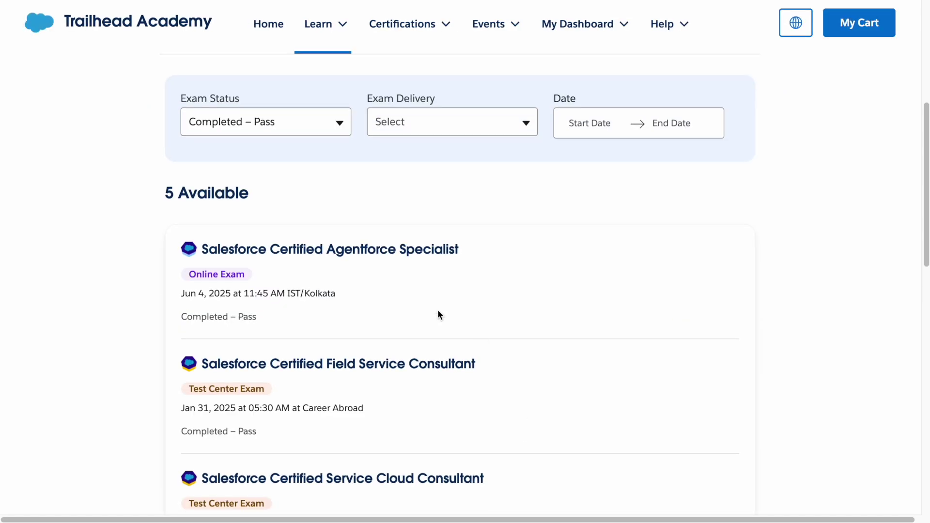
scroll(318, 407, down, 1)
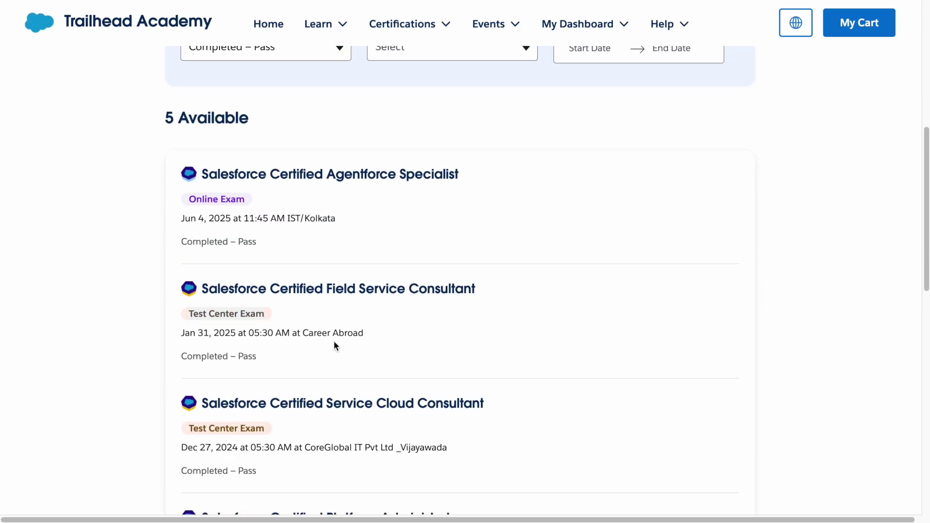
scroll(325, 361, down, 5)
scroll(325, 362, up, 12)
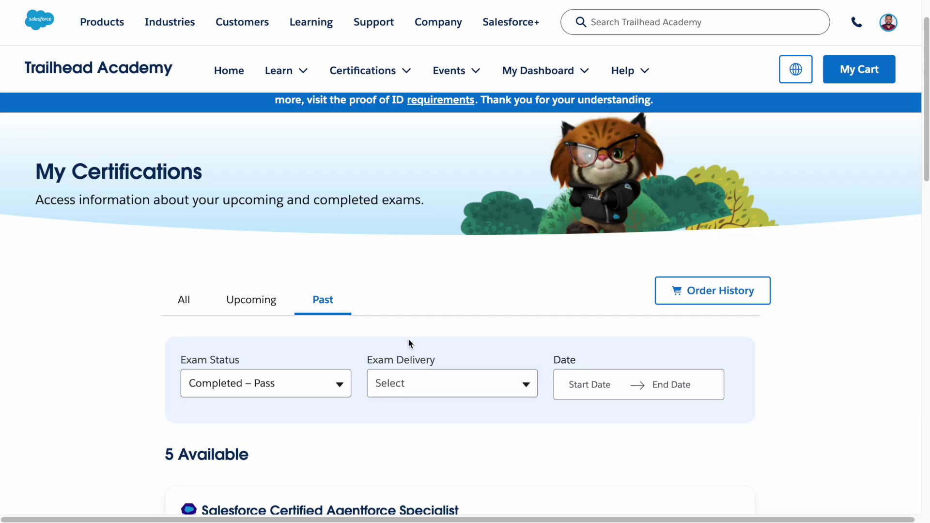
scroll(408, 340, down, 5)
scroll(408, 341, up, 6)
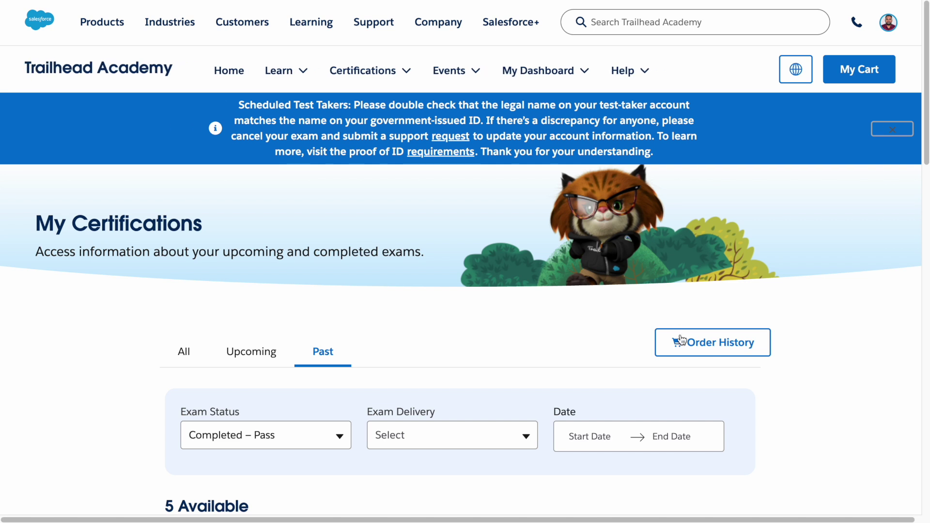
click(688, 353)
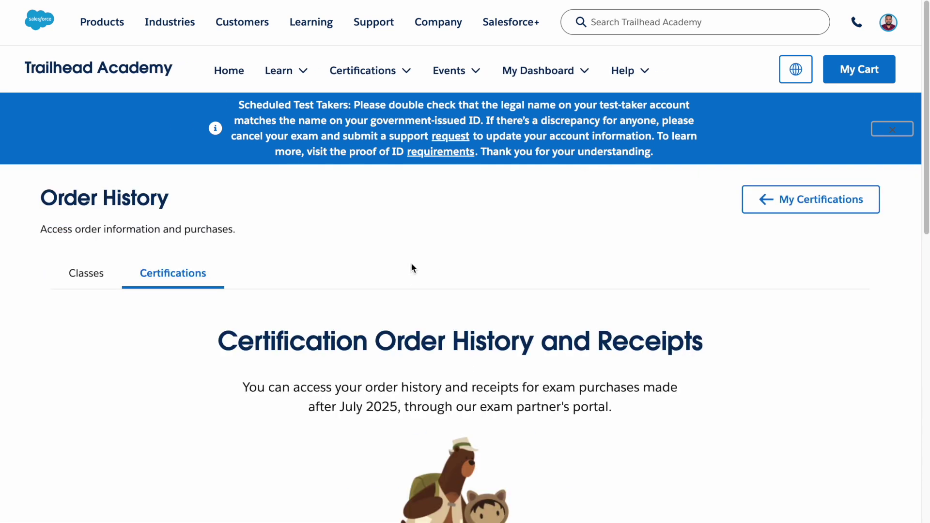
Switch Order History to the Classes tab, showing one Confirmed order dated Jul 9, 2025
click(102, 282)
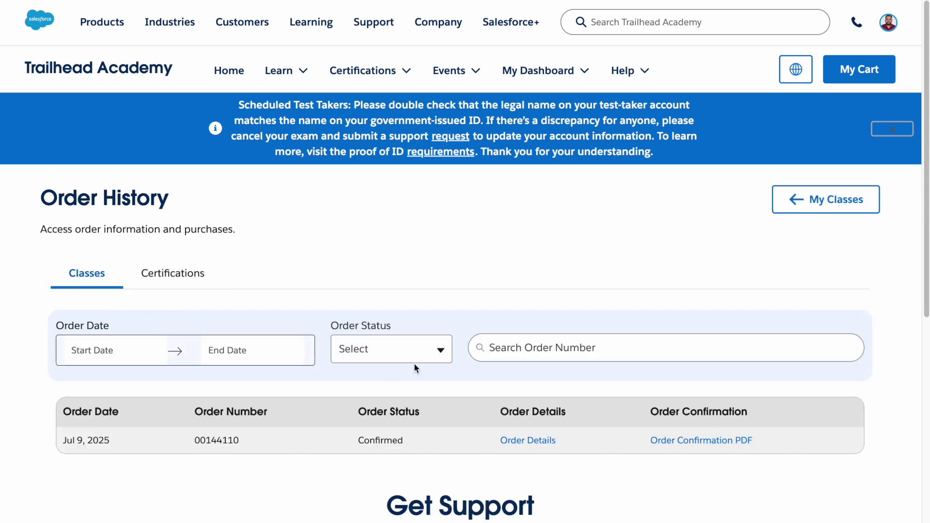
scroll(389, 373, down, 3)
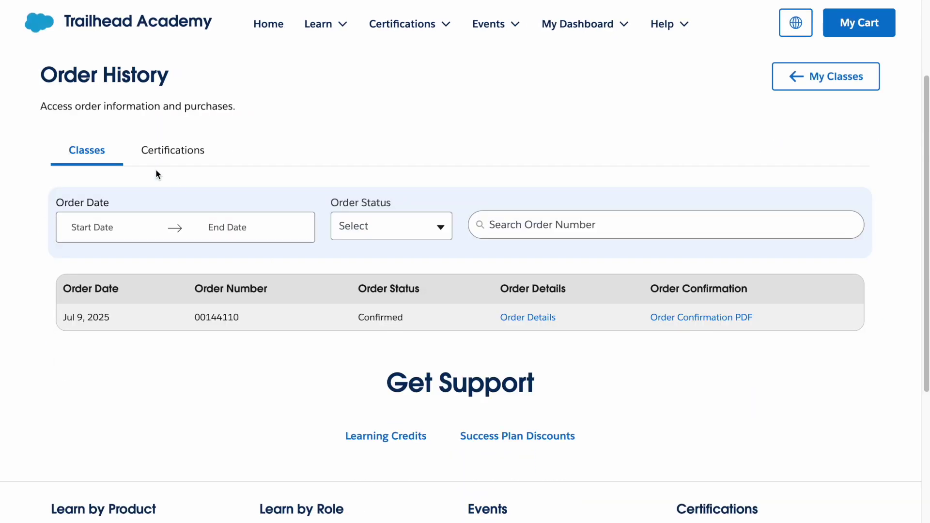
scroll(155, 169, up, 3)
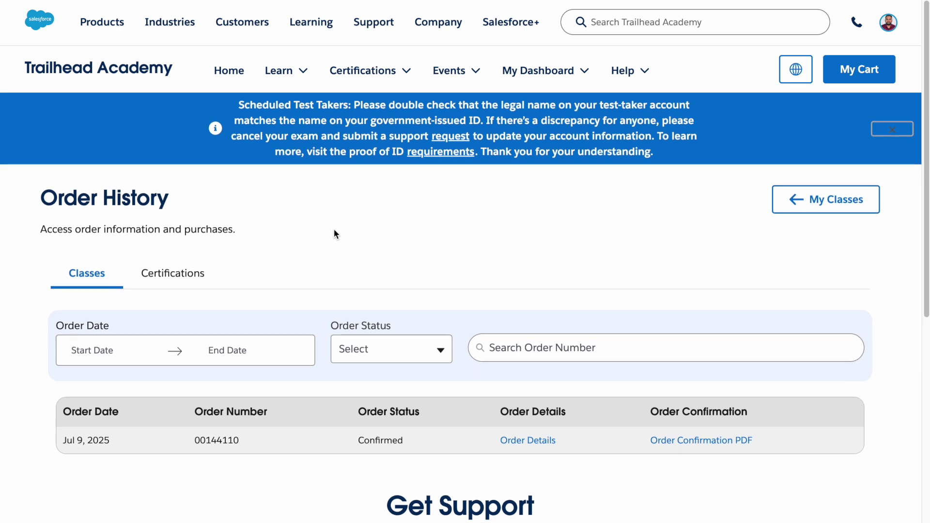
Highlight and clear the test-taker name notice text twice, then bring up the Help menu
drag(238, 102, 664, 162)
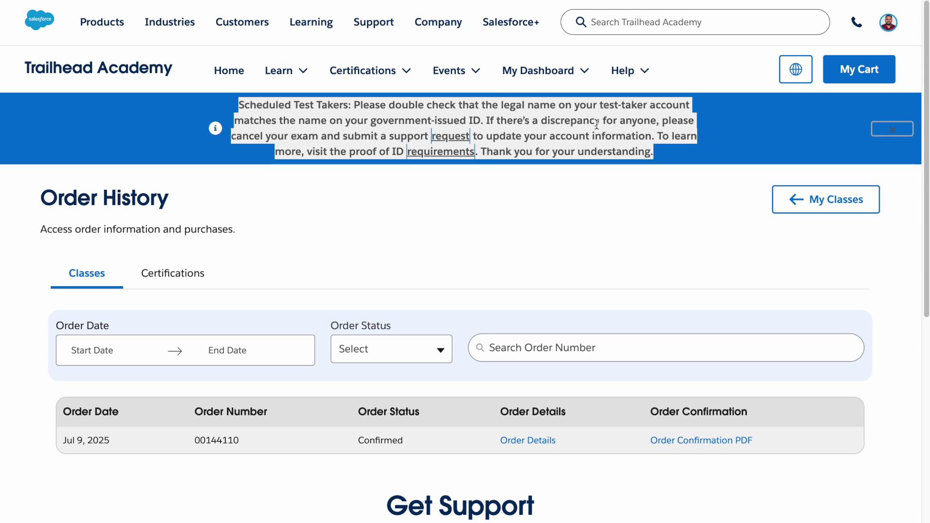
click(542, 124)
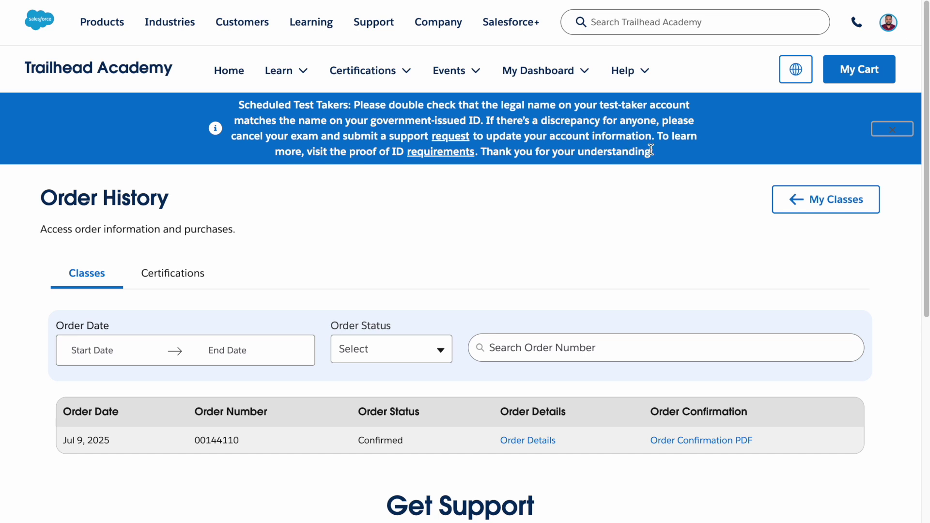
drag(653, 153, 239, 105)
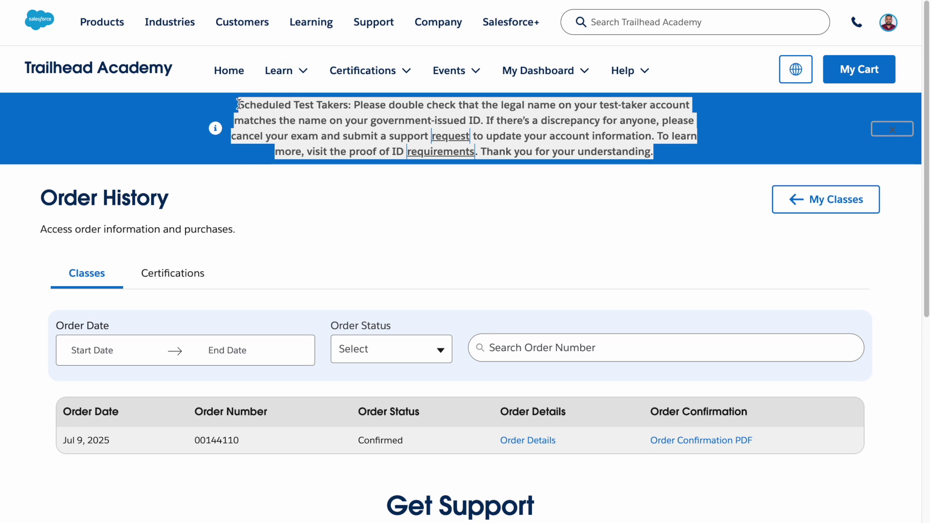
click(288, 173)
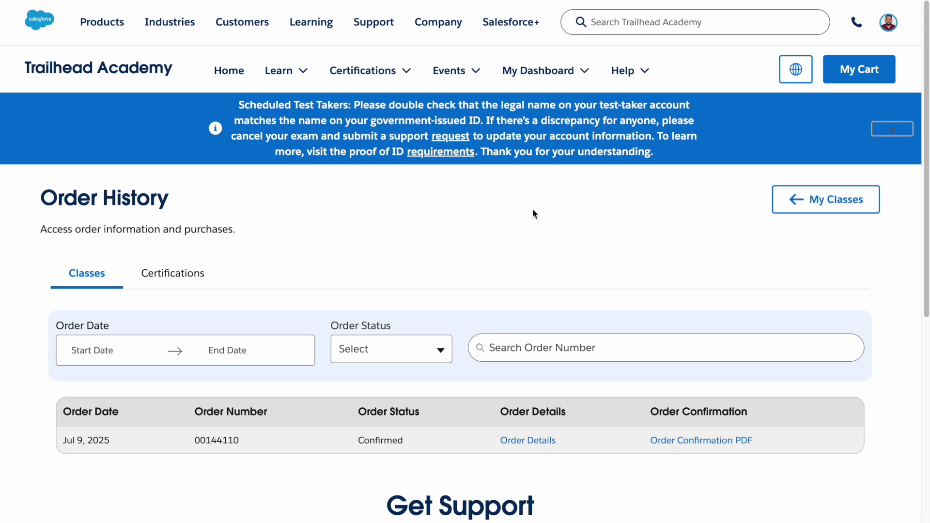
click(644, 72)
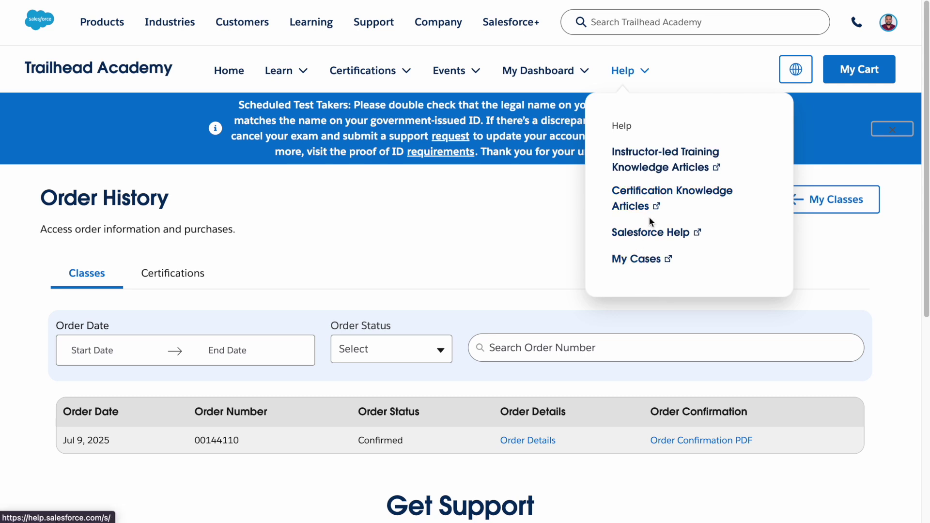
Filter the certification catalog to Data Cloud and go to the Salesforce Certified Data Cloud Consultant page
click(383, 73)
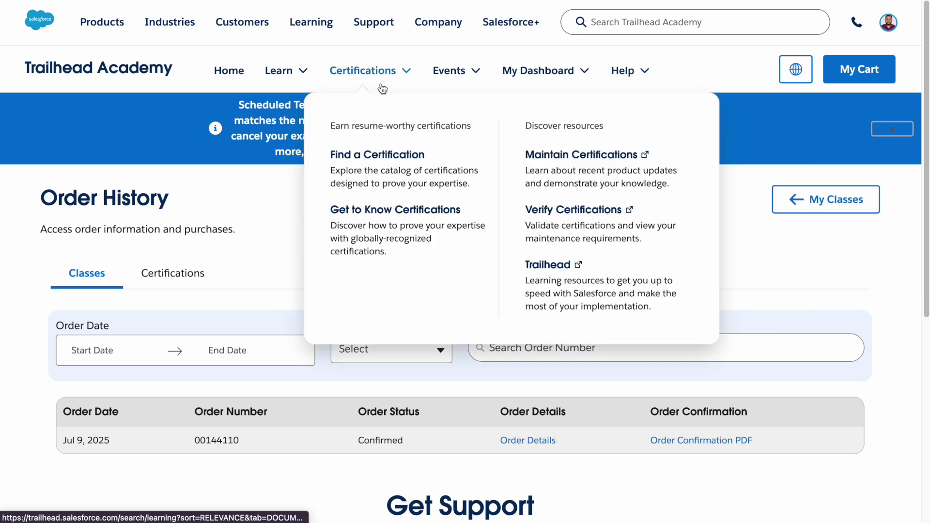
click(375, 159)
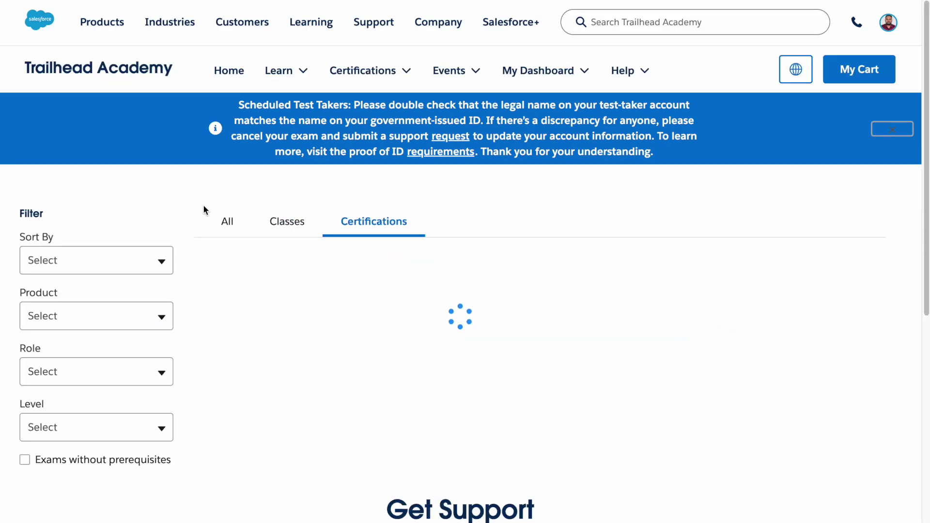
scroll(311, 307, down, 3)
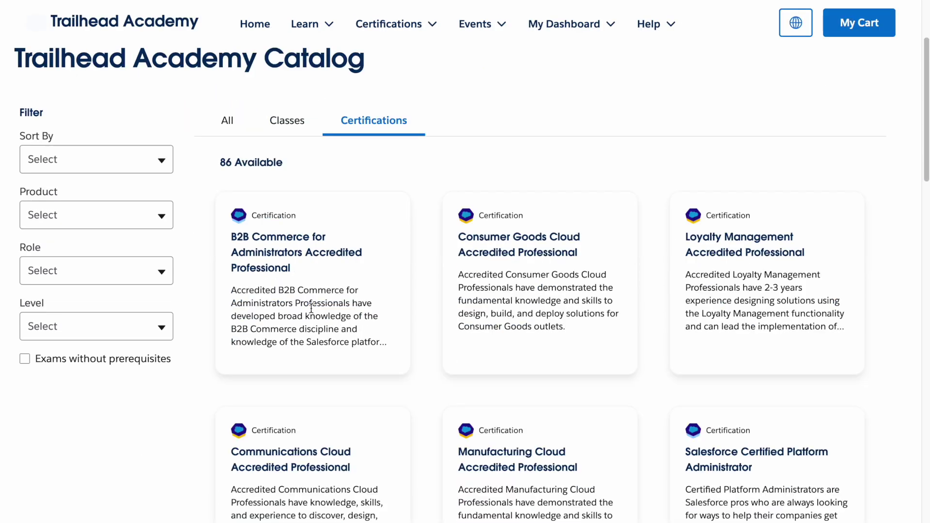
click(119, 216)
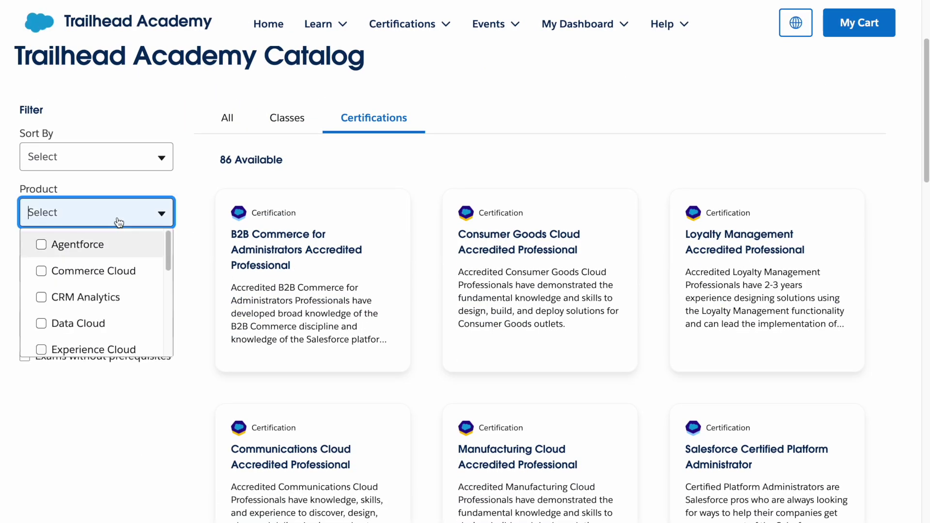
click(41, 323)
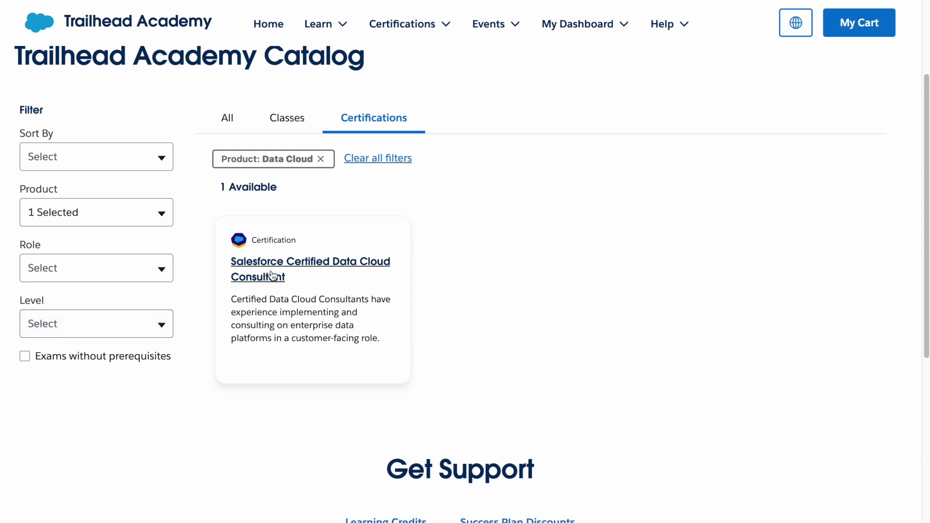
click(272, 275)
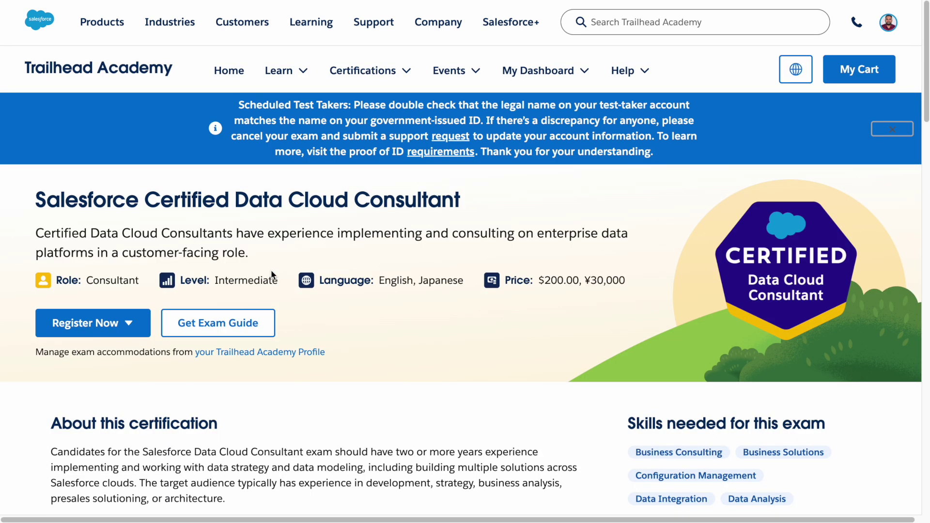
double_click(287, 208)
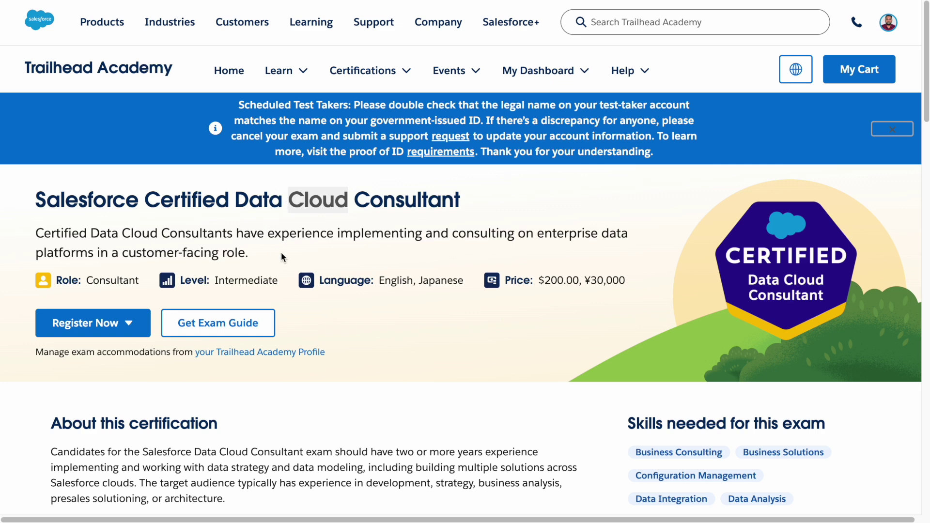
Review the Data Cloud Consultant exam summary, then choose Register Now > Online
scroll(280, 252, down, 1)
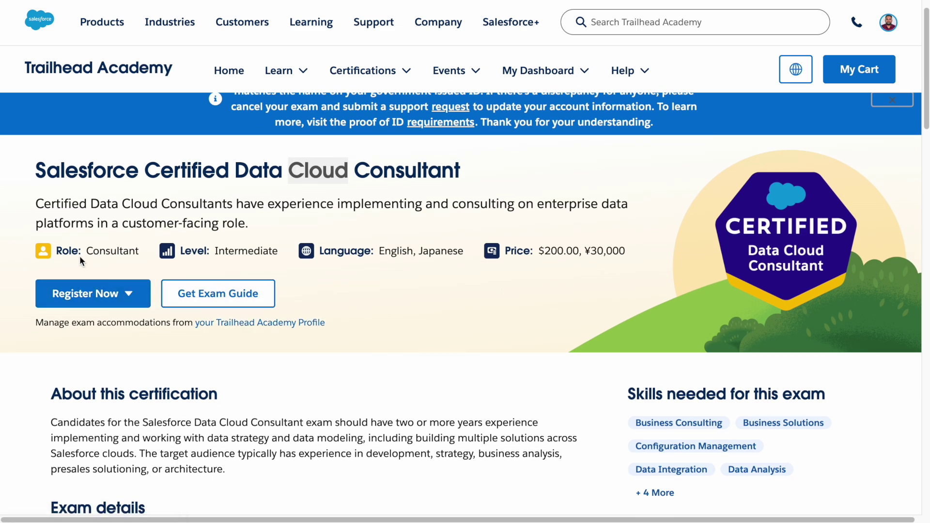
drag(62, 251, 149, 252)
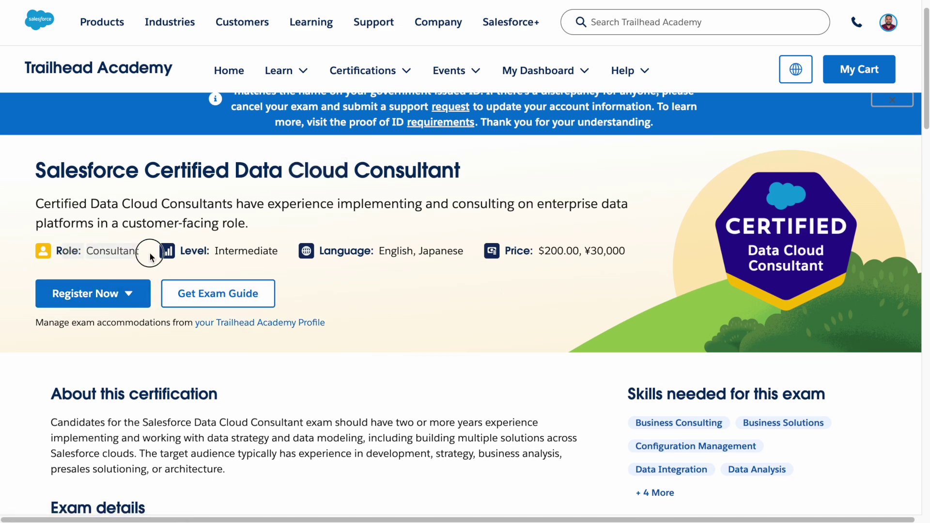
double_click(186, 251)
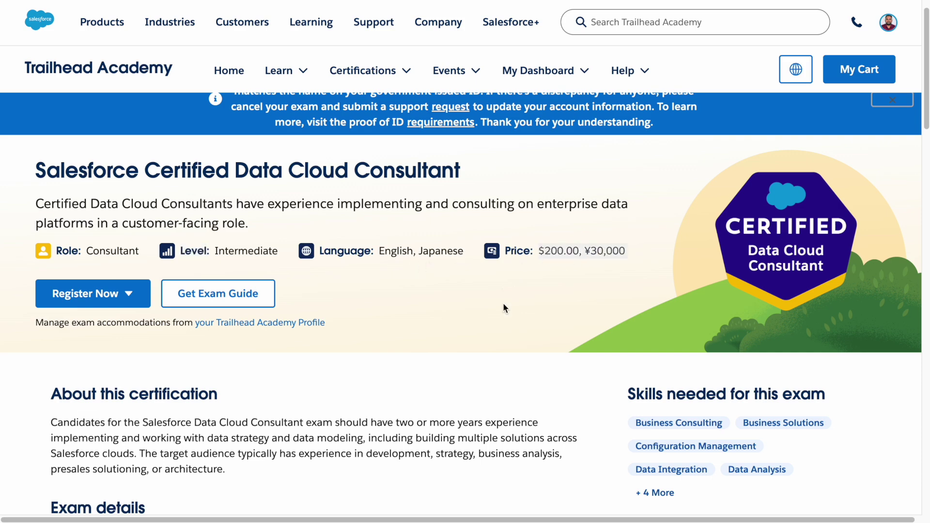
scroll(442, 322, down, 10)
scroll(441, 320, up, 8)
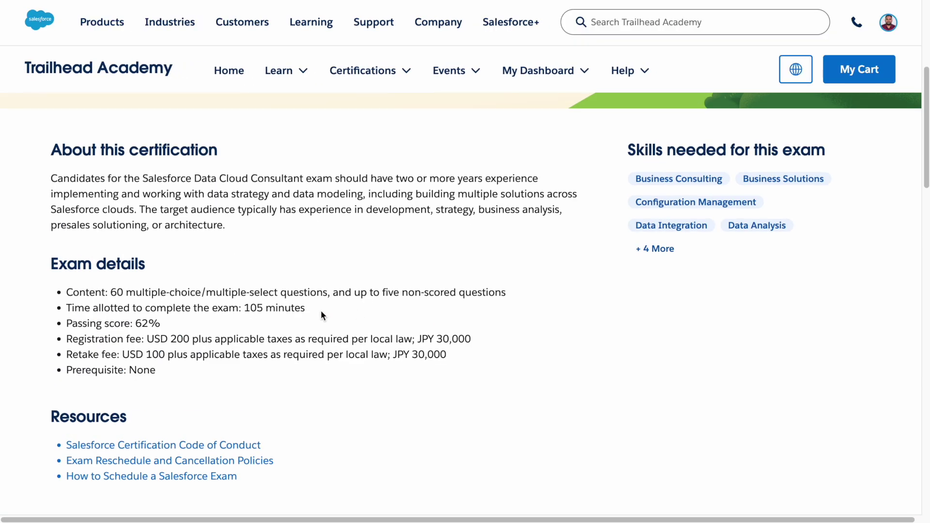
triple_click(90, 333)
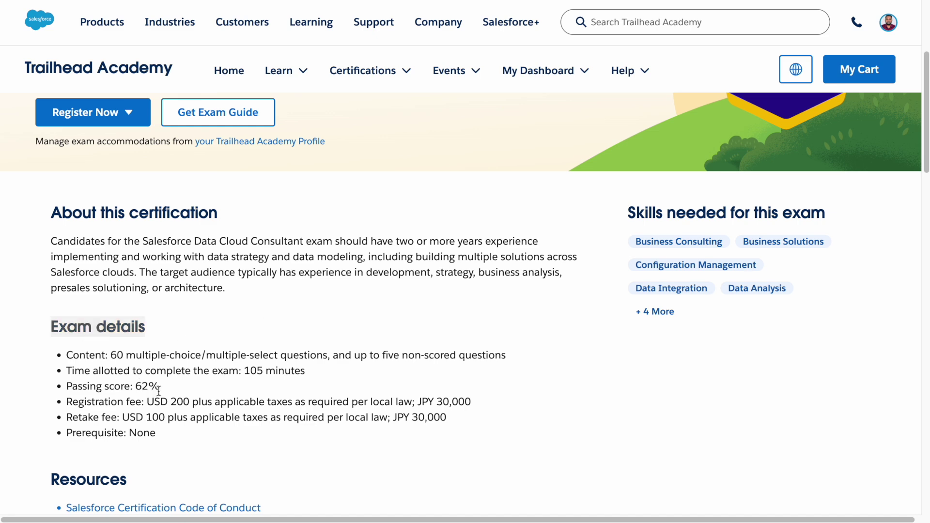
scroll(153, 390, up, 3)
click(109, 288)
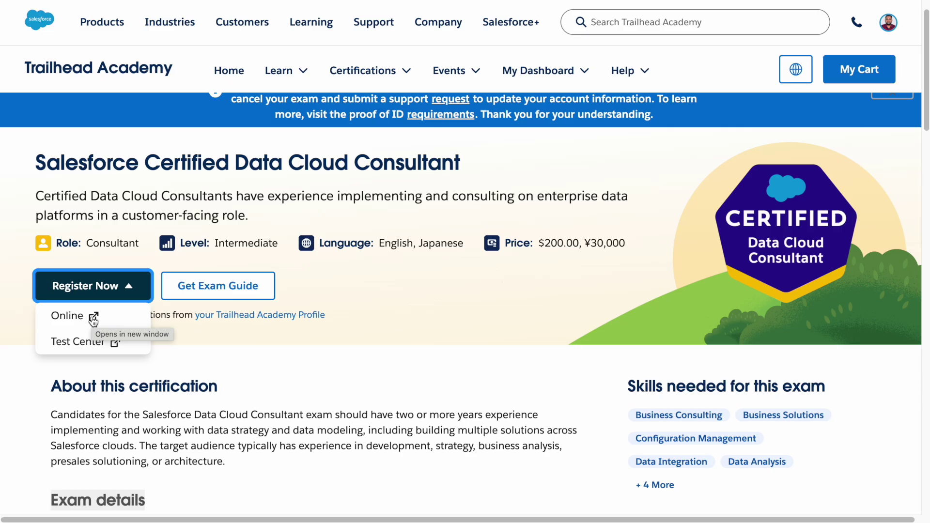
click(93, 318)
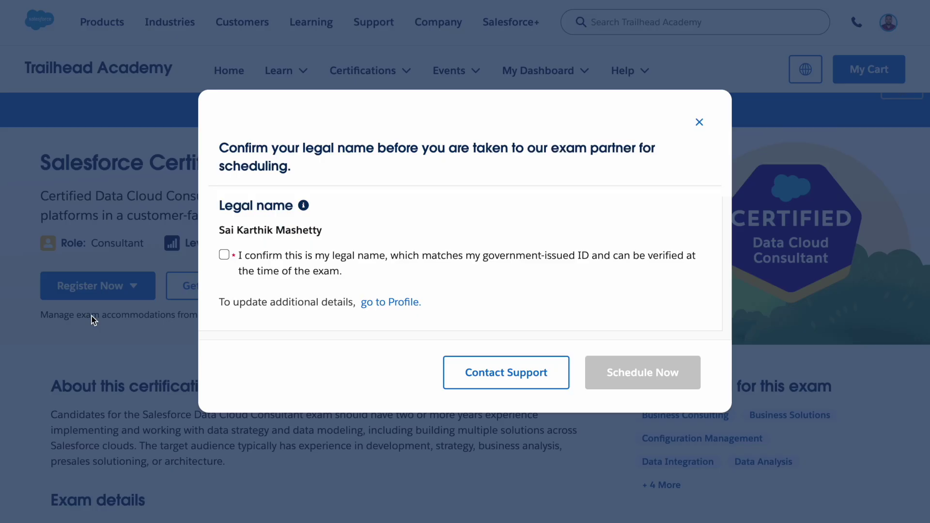
Tick the checkbox confirming the legal name matches the government-issued ID
click(224, 255)
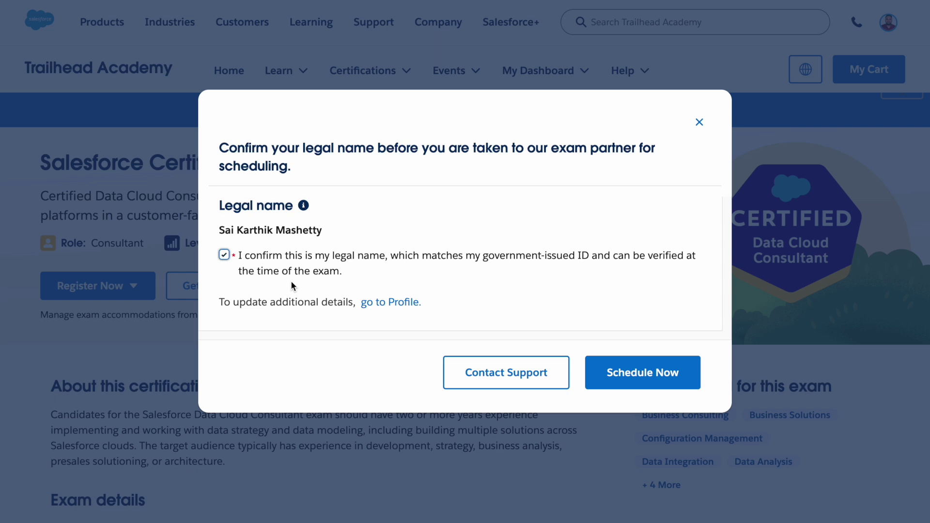
Proceed to Pearson VUE scheduling and review the Data-Con-101 exam prep page
click(639, 382)
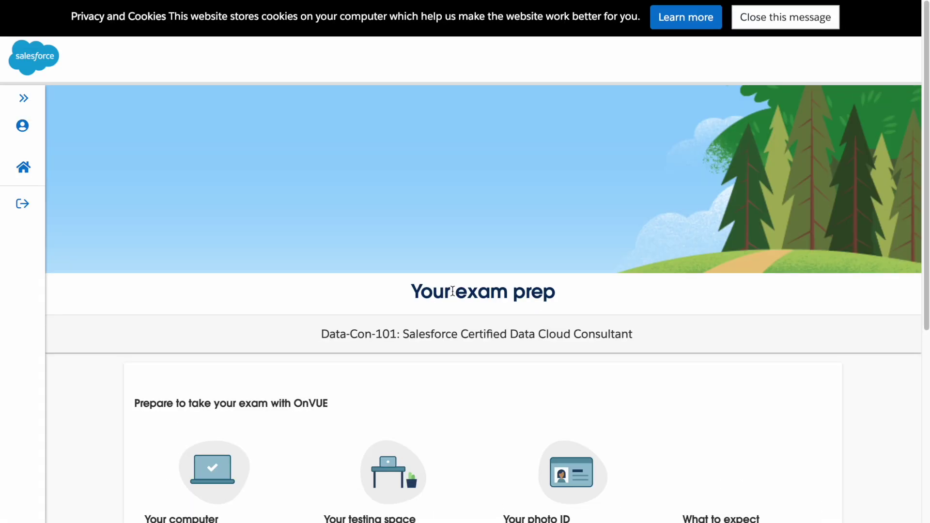
scroll(452, 291, down, 3)
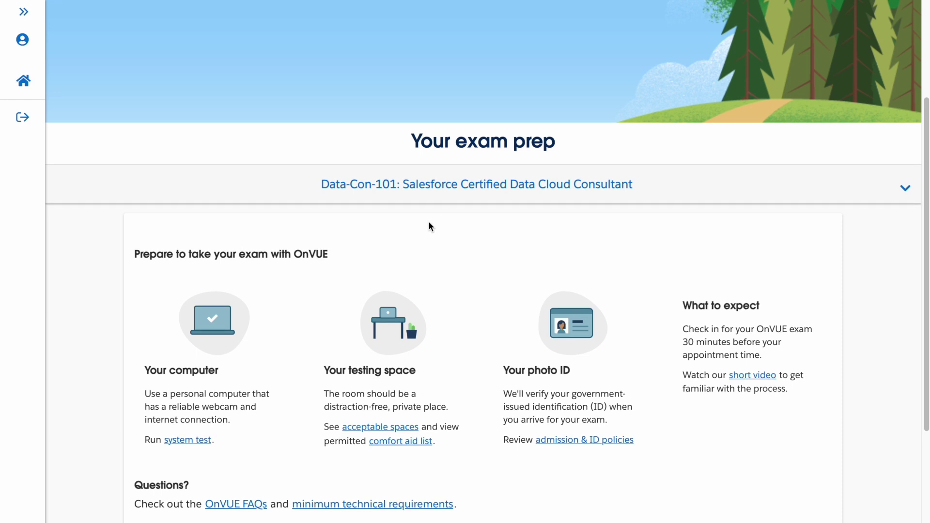
scroll(365, 226, up, 1)
scroll(315, 221, down, 2)
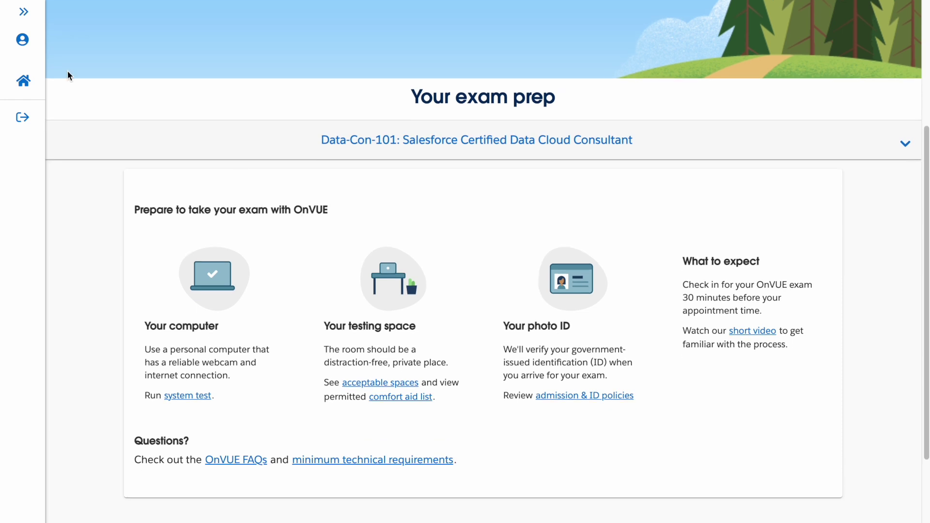
click(24, 15)
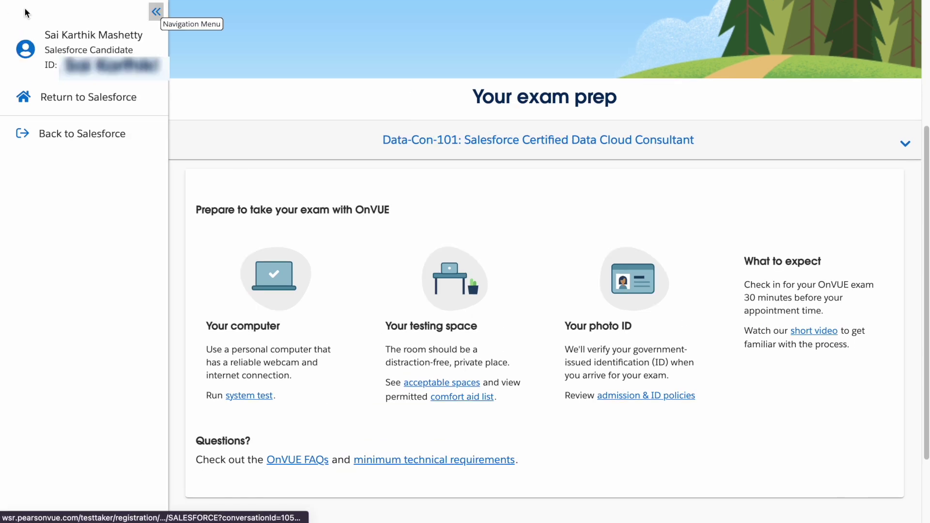
click(156, 12)
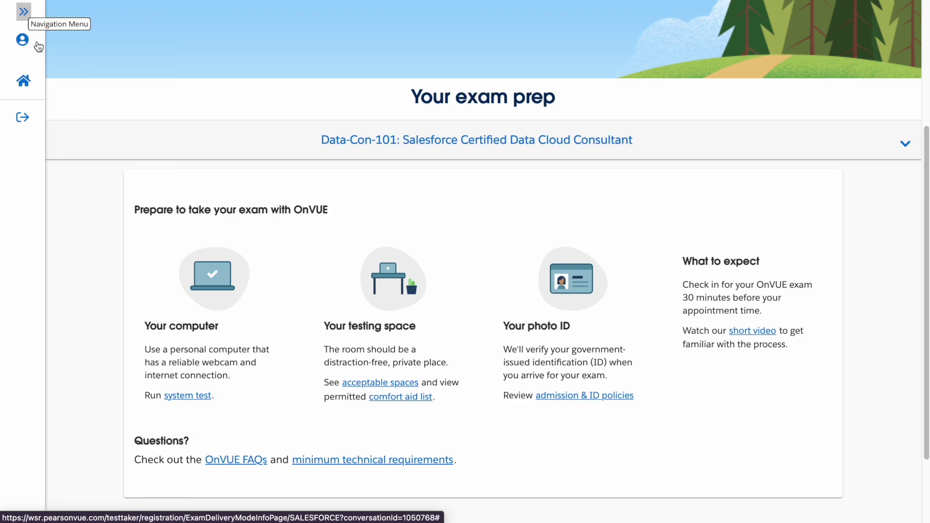
Look over the test-taker profile page, then continue to exam language selection
click(19, 43)
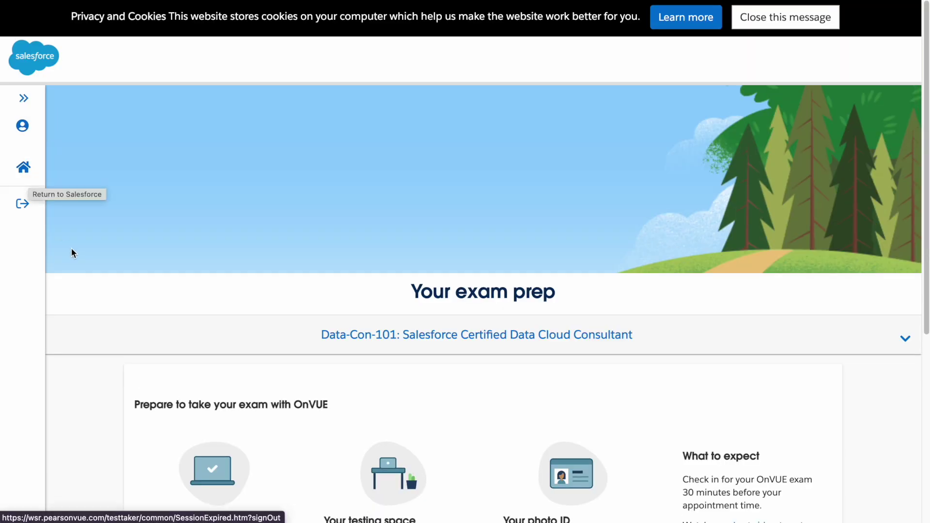
scroll(116, 266, down, 6)
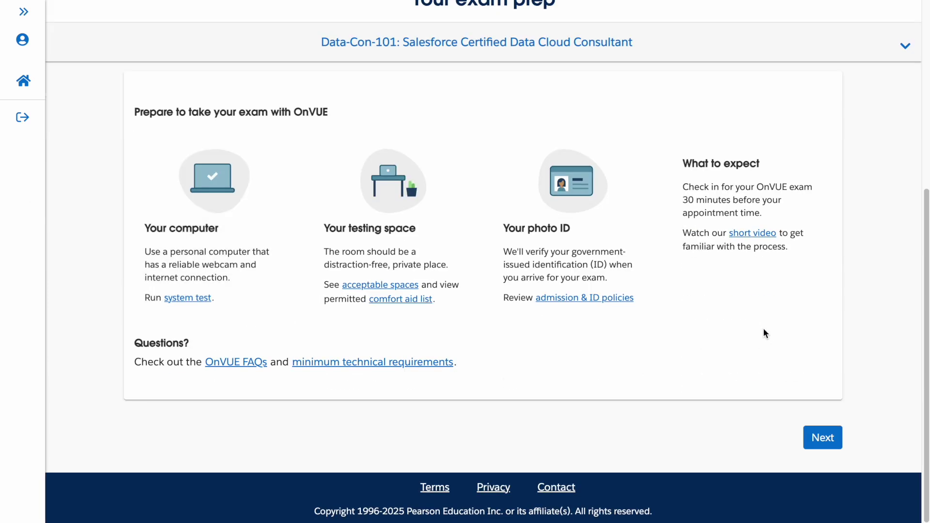
scroll(737, 319, up, 2)
scroll(632, 330, down, 2)
click(823, 438)
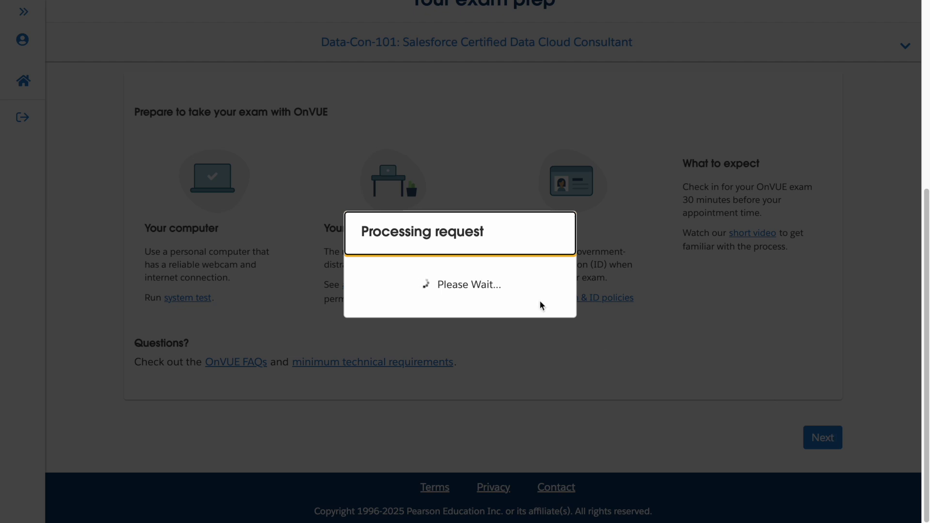
Continue past the exam language step and accept the Candidate Agreement terms
scroll(420, 348, down, 1)
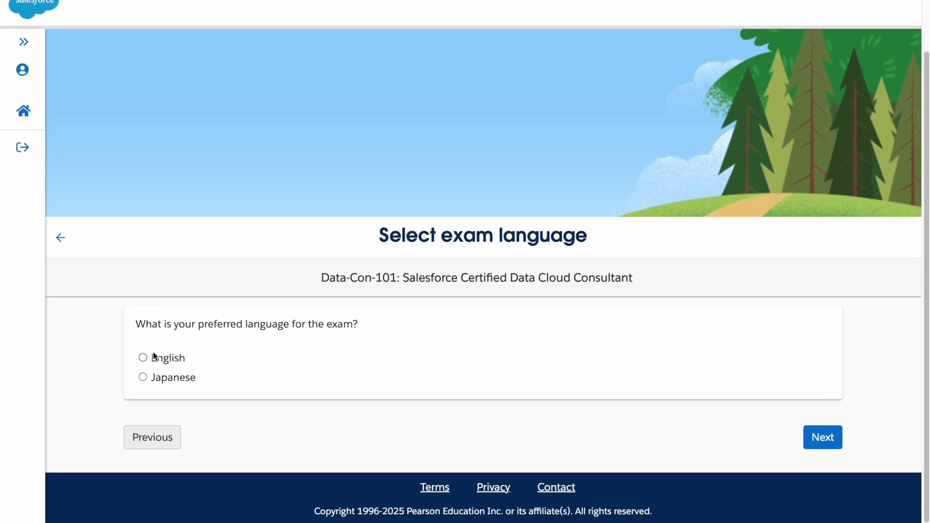
click(817, 438)
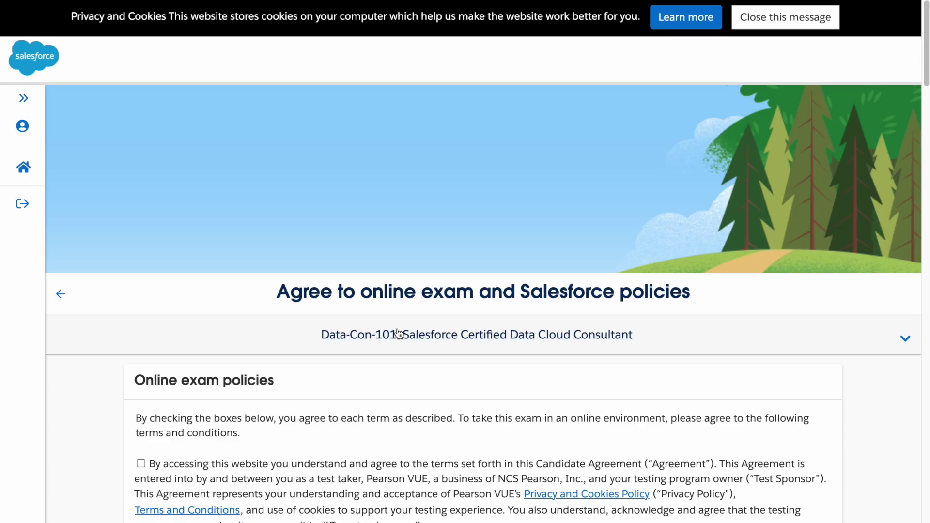
scroll(361, 363, down, 2)
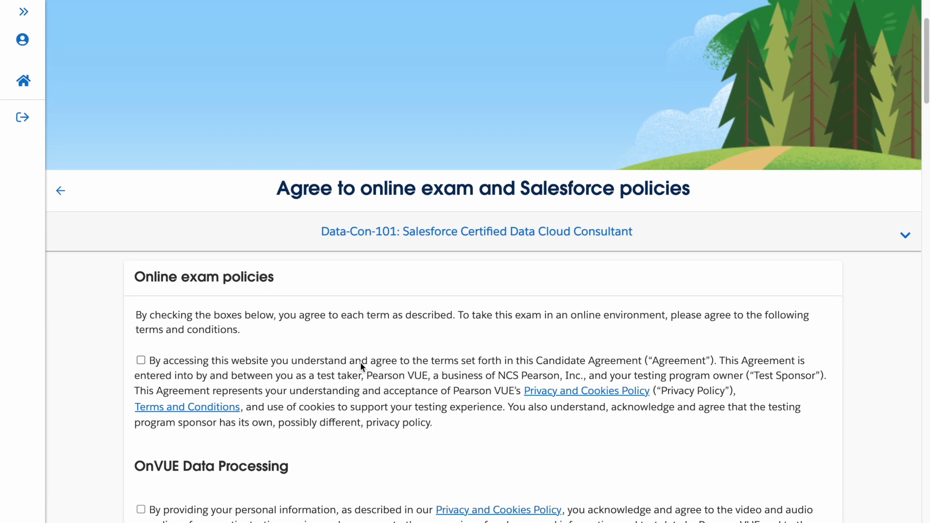
scroll(382, 339, down, 8)
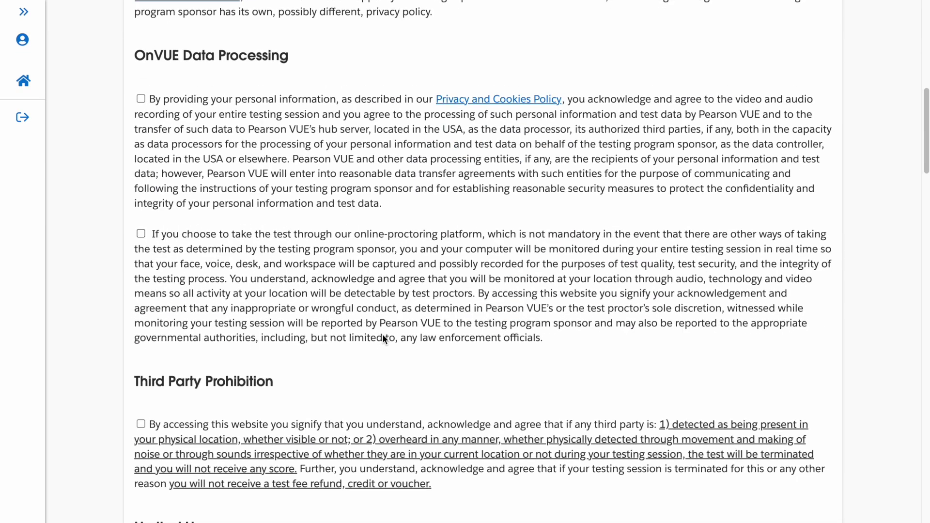
scroll(382, 334, up, 5)
scroll(361, 330, down, 2)
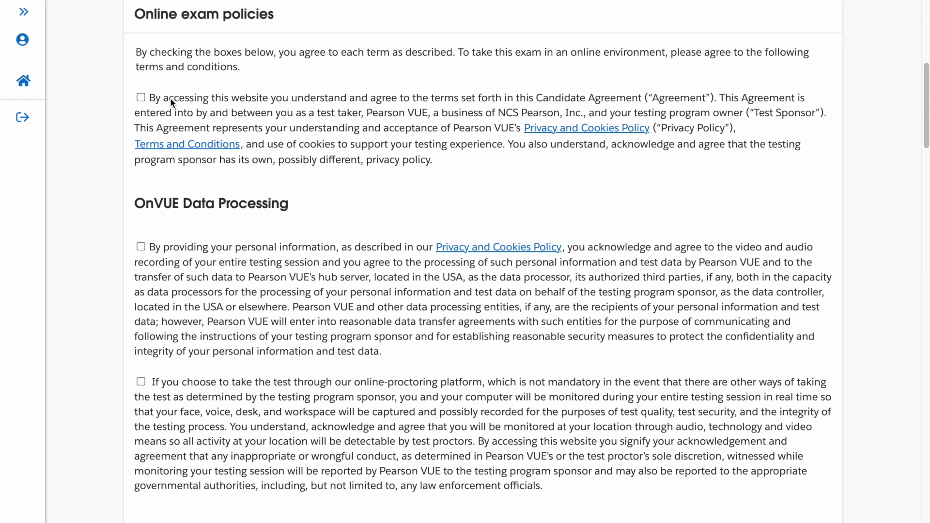
click(141, 94)
Accept the proctoring monitoring, OnVUE Data Processing, Limited License, Facial Comparison and testing space policies
scroll(245, 374, down, 6)
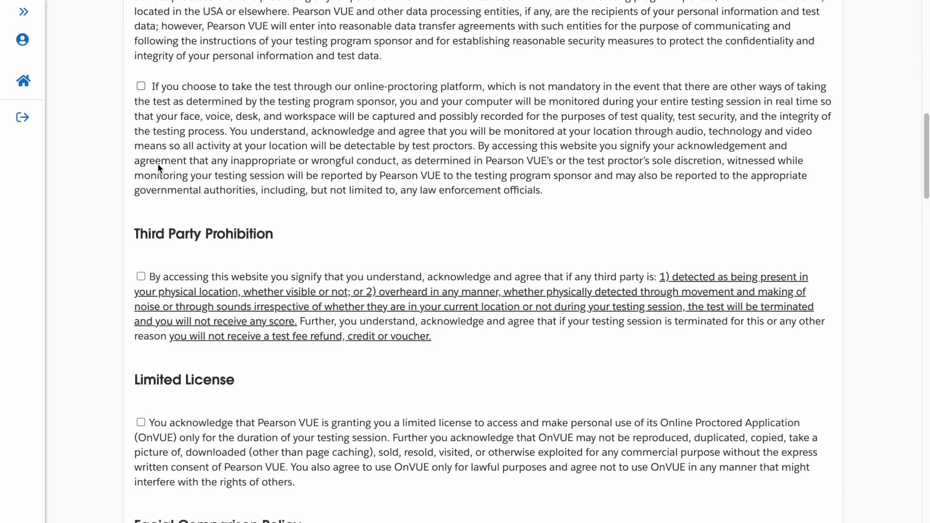
scroll(158, 163, up, 1)
click(141, 109)
scroll(160, 145, up, 2)
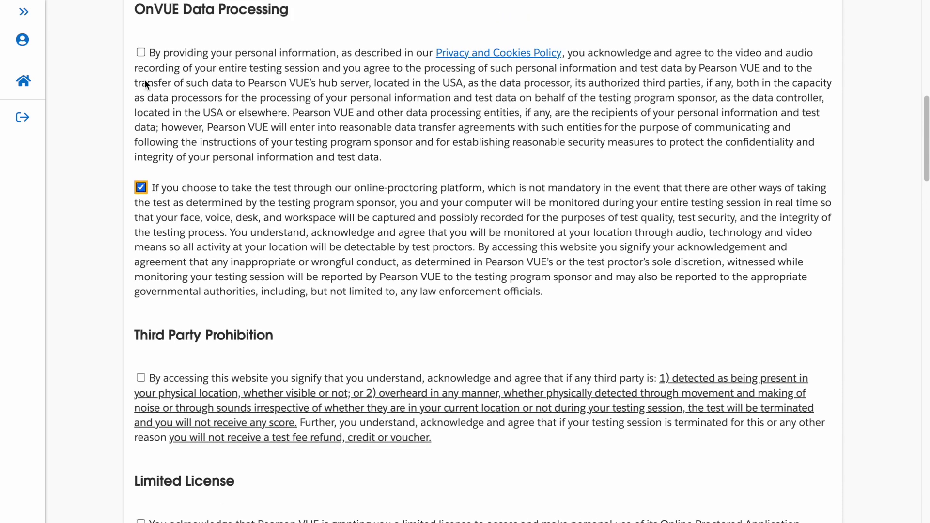
click(141, 53)
scroll(241, 341, down, 5)
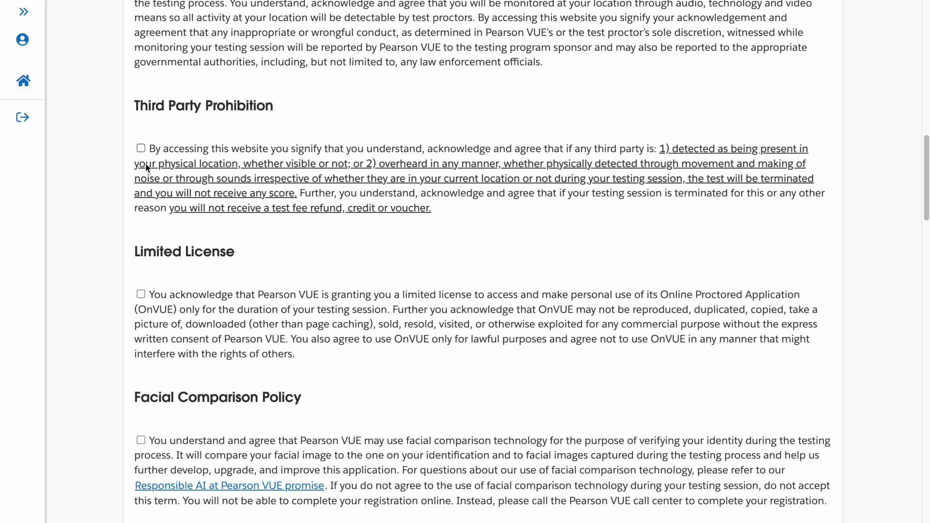
click(142, 294)
scroll(242, 420, down, 5)
click(141, 223)
click(140, 369)
Scroll to the end of the policies and agree to them all
scroll(289, 420, down, 5)
scroll(289, 421, down, 5)
scroll(214, 155, up, 2)
scroll(243, 460, up, 2)
scroll(243, 461, down, 18)
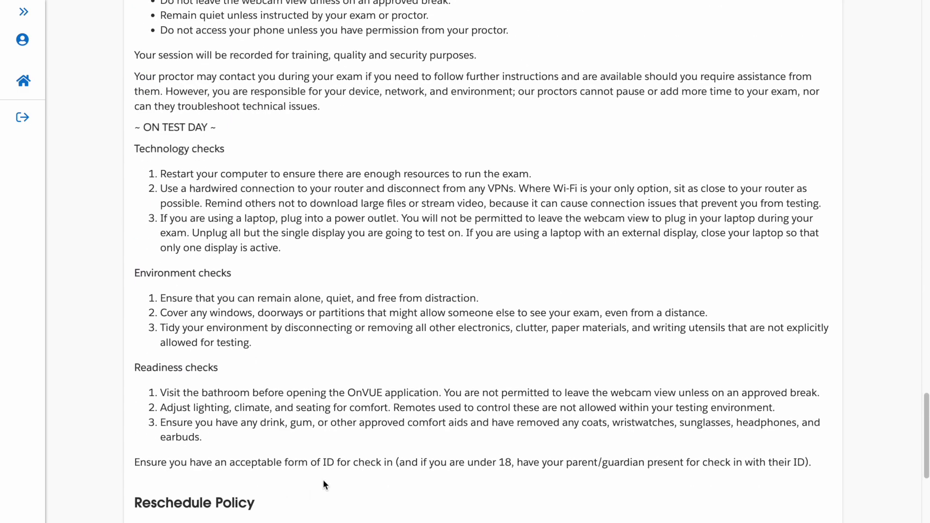
scroll(323, 483, down, 1)
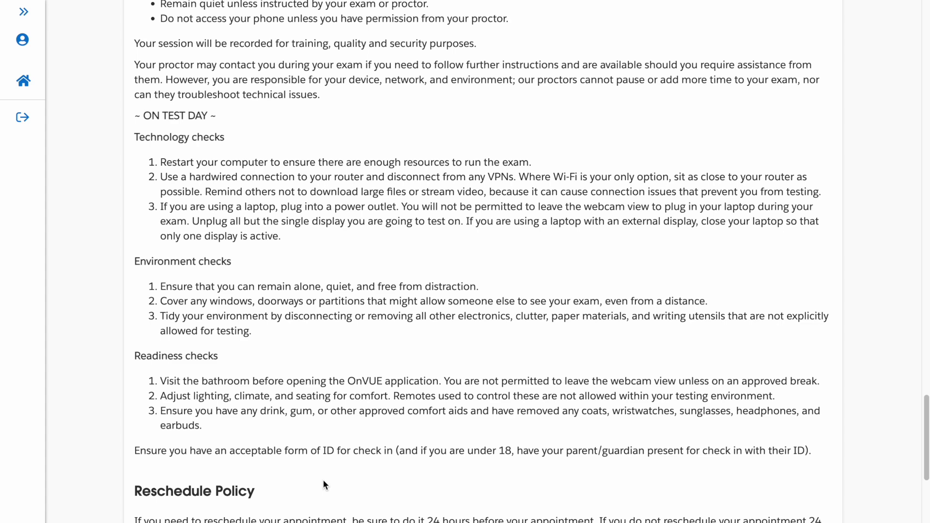
scroll(310, 487, down, 5)
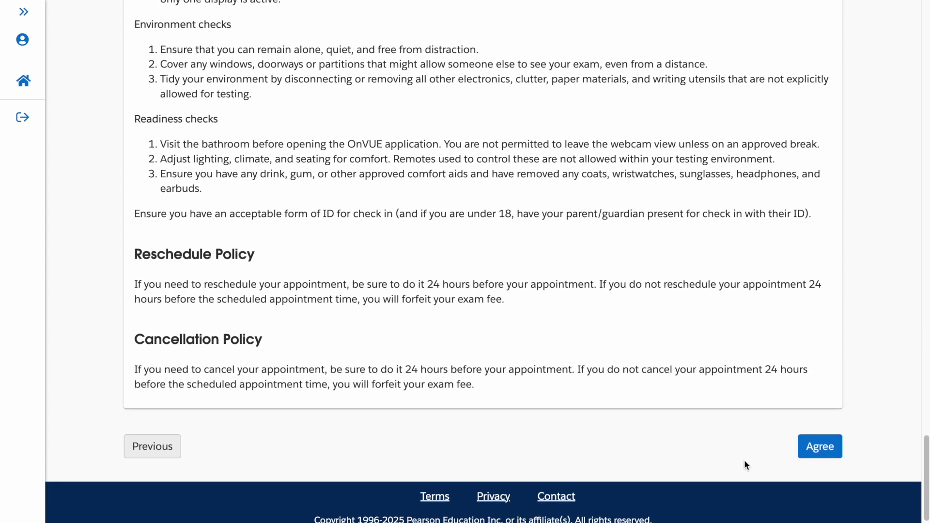
click(806, 450)
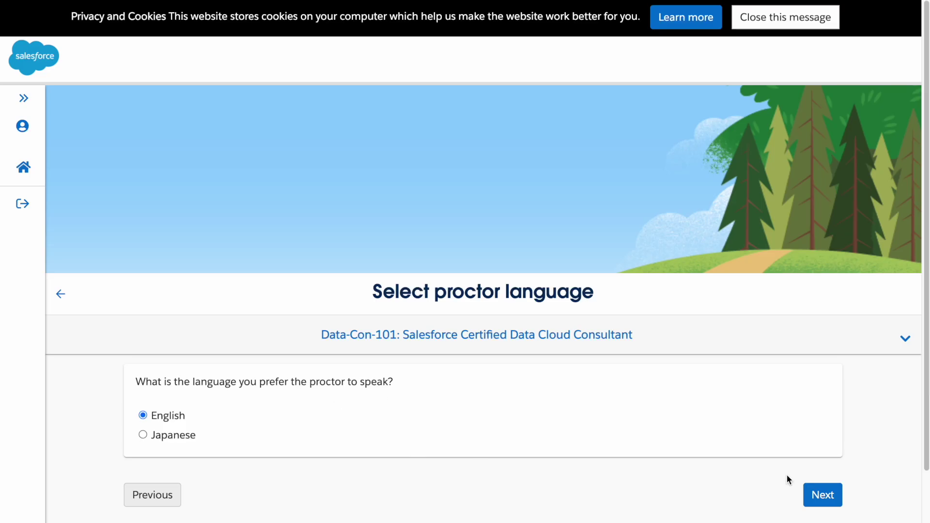
Keep English as the proctor language and confirm the Asia/Kolkata-IST time zone
click(816, 494)
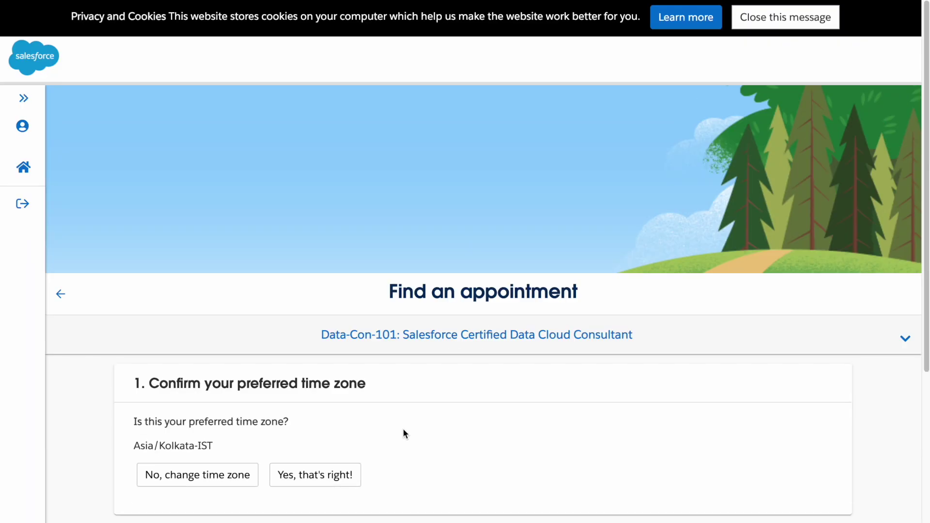
scroll(403, 428, down, 3)
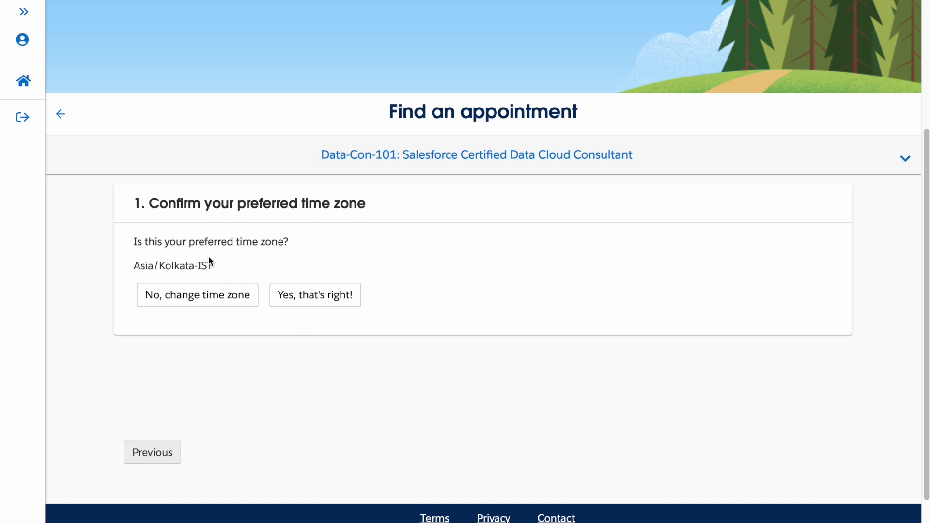
click(313, 305)
Book the 08:15 exam appointment on July 31, 2025
scroll(293, 405, down, 4)
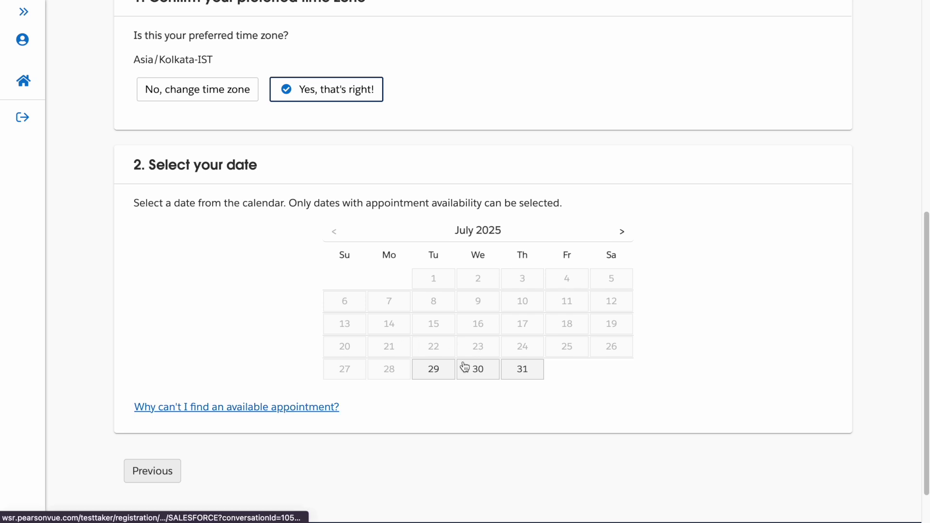
click(509, 374)
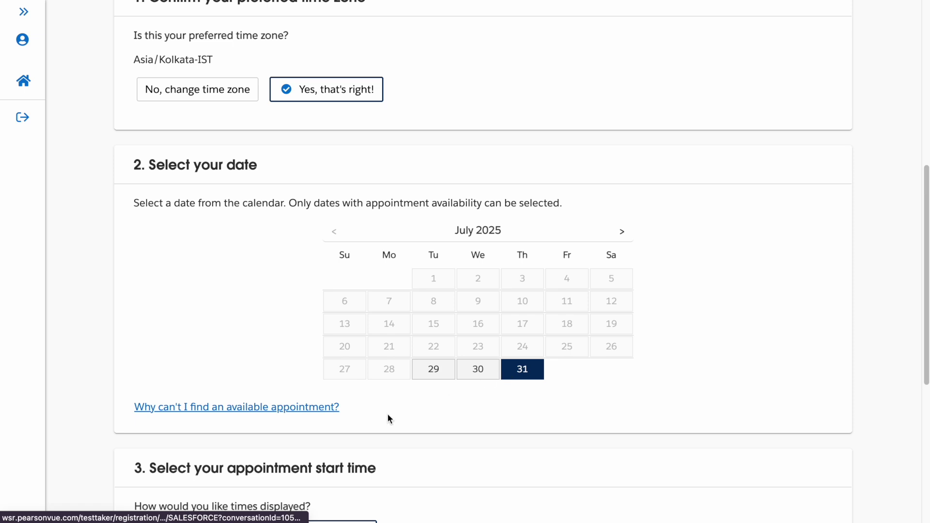
scroll(388, 417, down, 6)
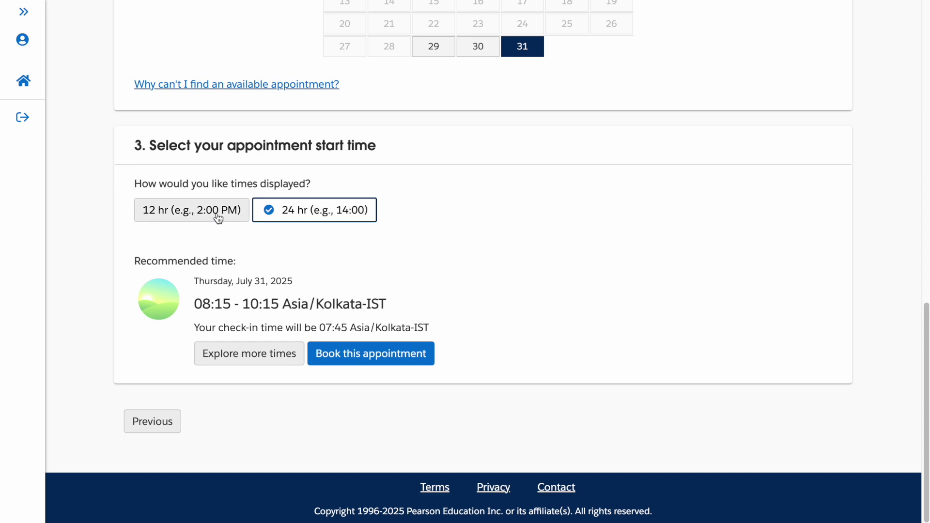
click(355, 354)
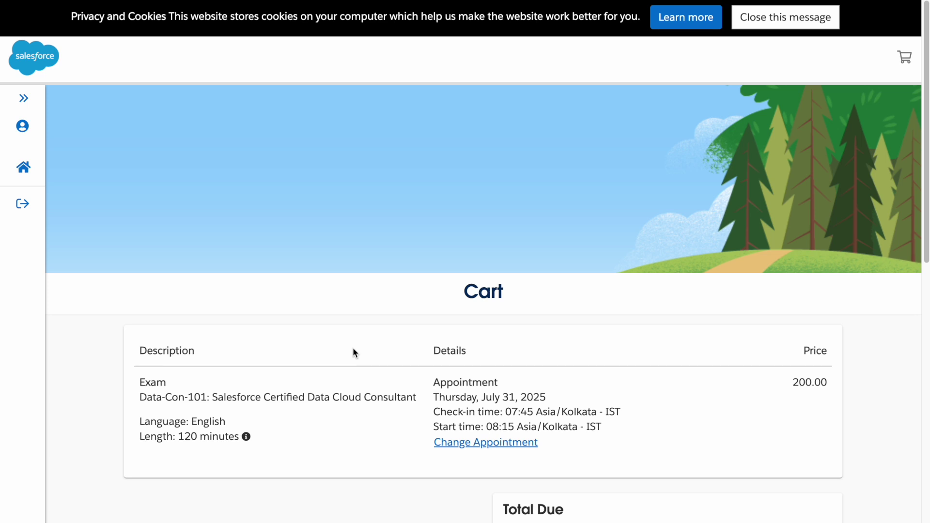
Check the cart totals (USD 236.00 due) and voucher note, then proceed to checkout
scroll(351, 411, down, 7)
scroll(351, 417, up, 3)
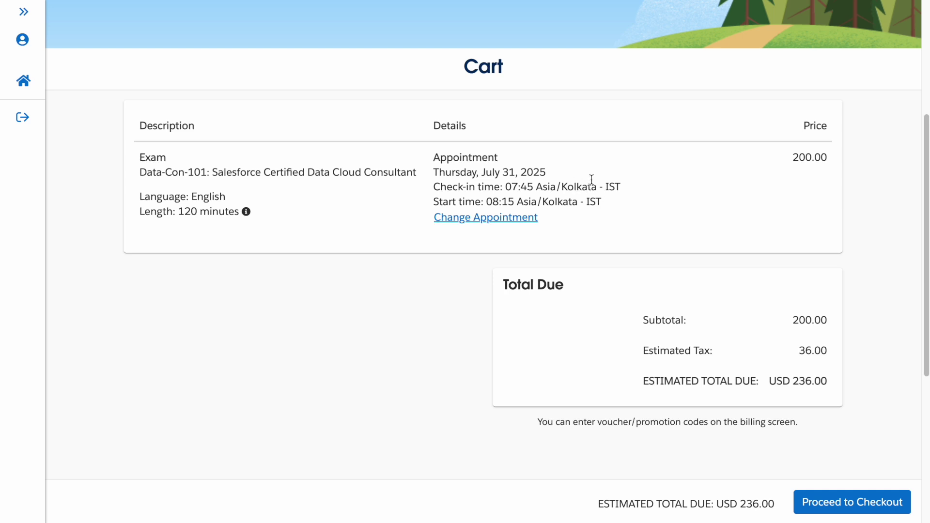
scroll(608, 355, down, 1)
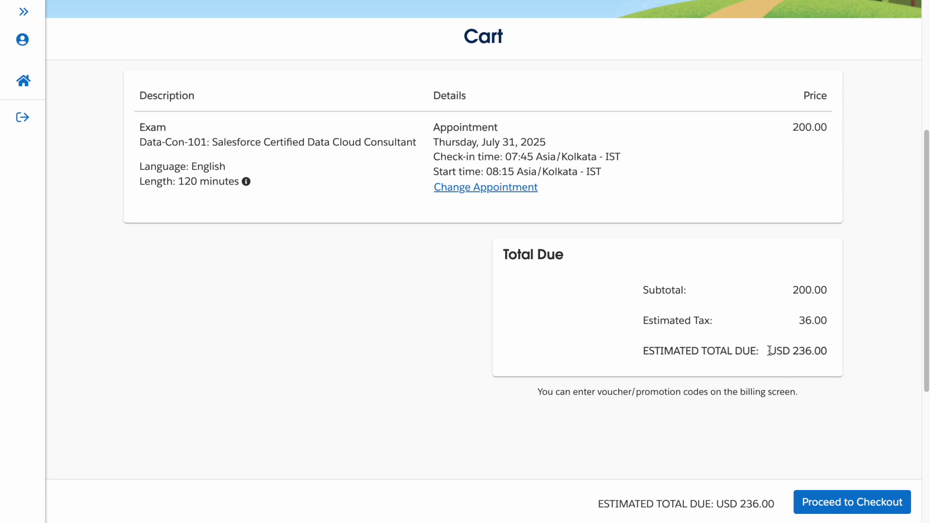
drag(768, 350, 835, 355)
click(833, 352)
scroll(757, 383, down, 1)
drag(541, 341, 795, 343)
click(842, 502)
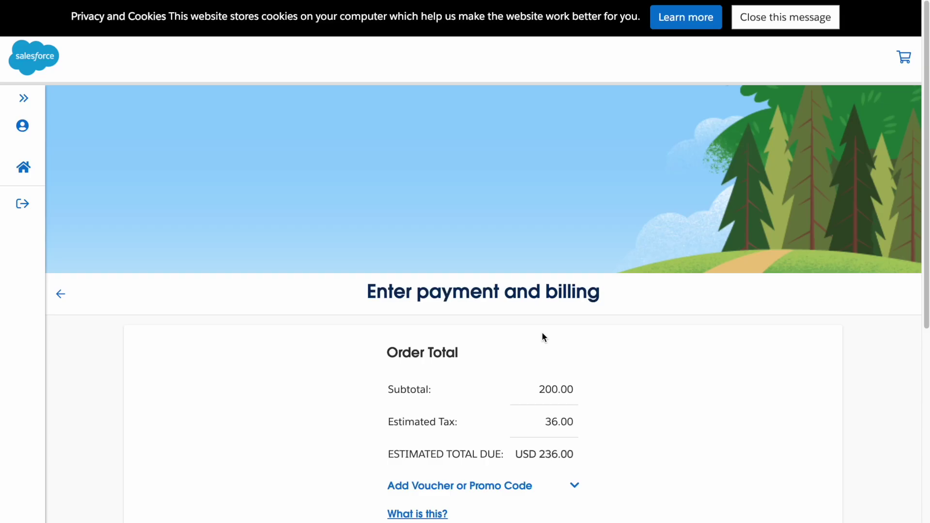
Expand Add Voucher or Promo Code and focus the voucher code field
scroll(470, 341, down, 4)
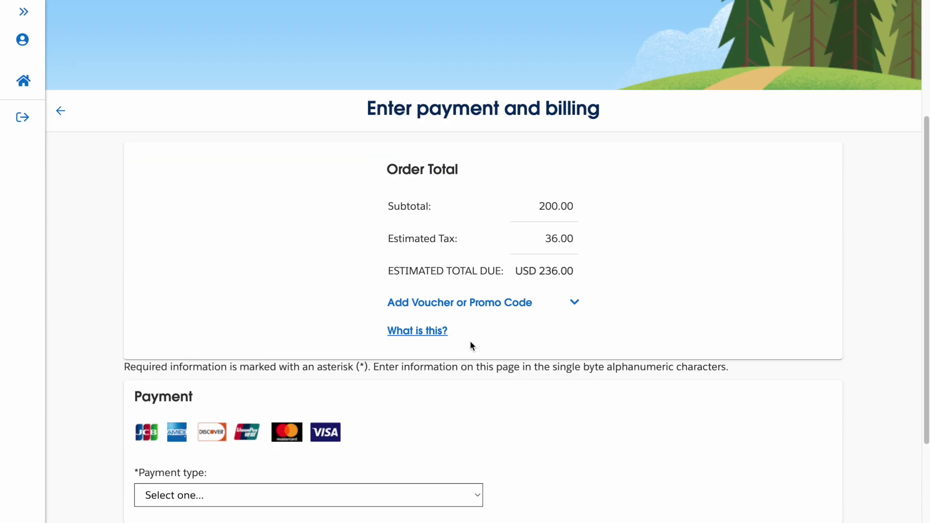
click(561, 305)
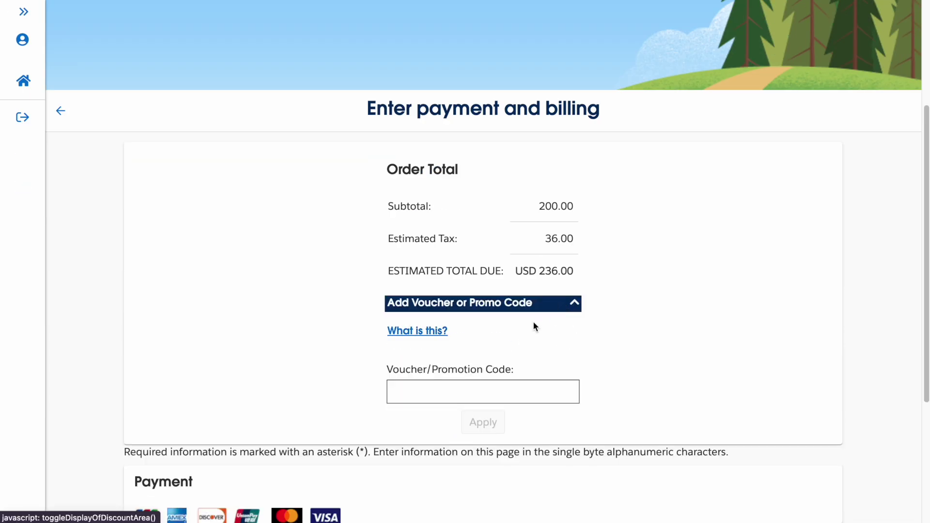
click(503, 386)
scroll(649, 383, down, 5)
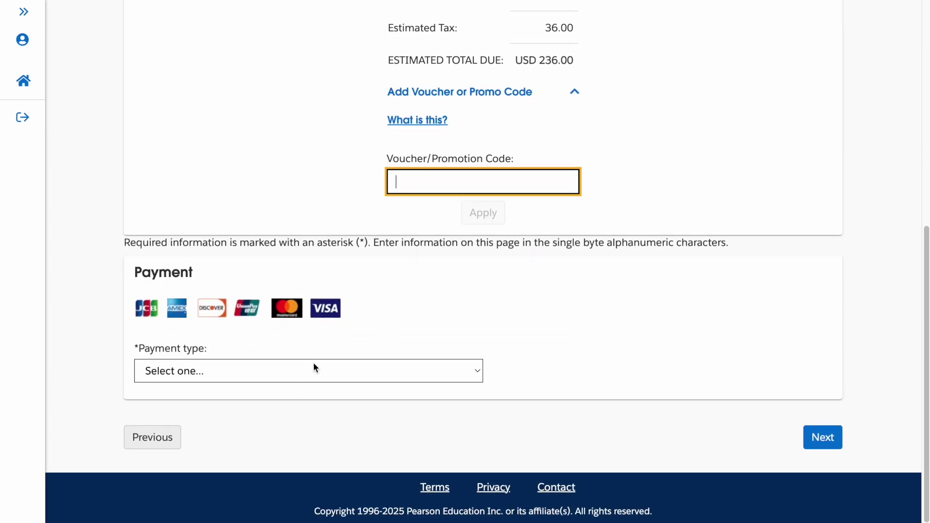
Close the Payment type list unchosen, then leave checkout via Home, confirming Yes
click(314, 367)
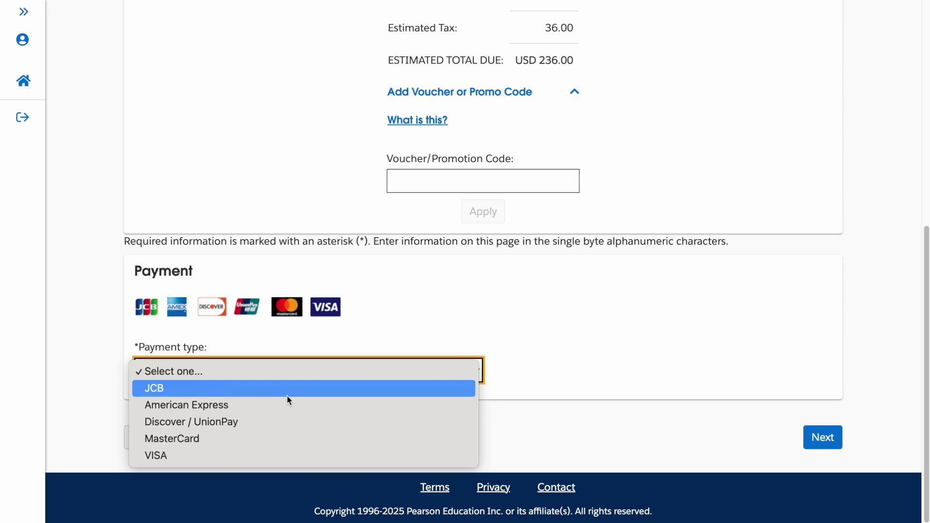
click(598, 312)
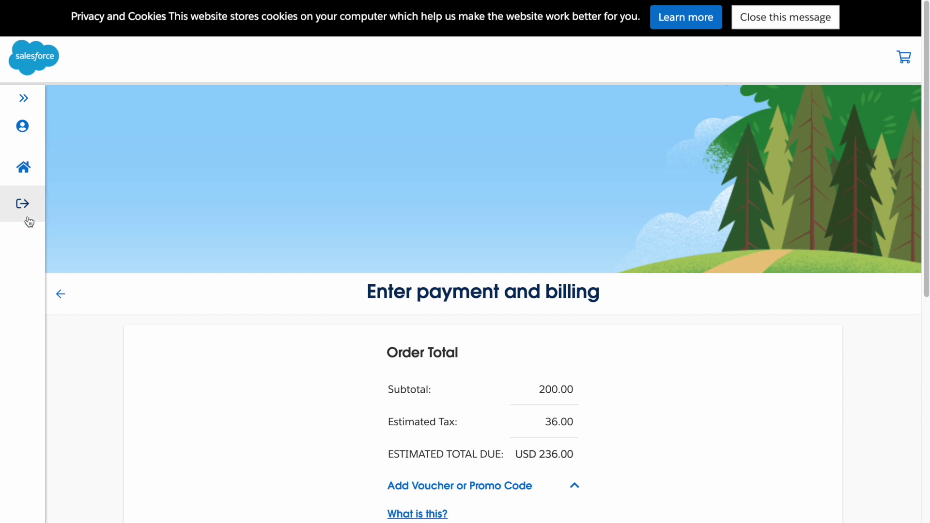
click(26, 170)
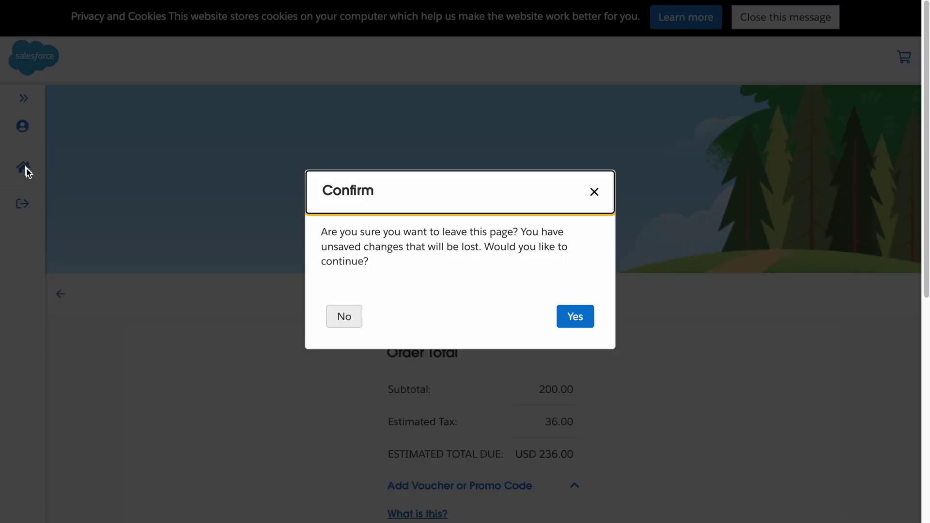
click(570, 317)
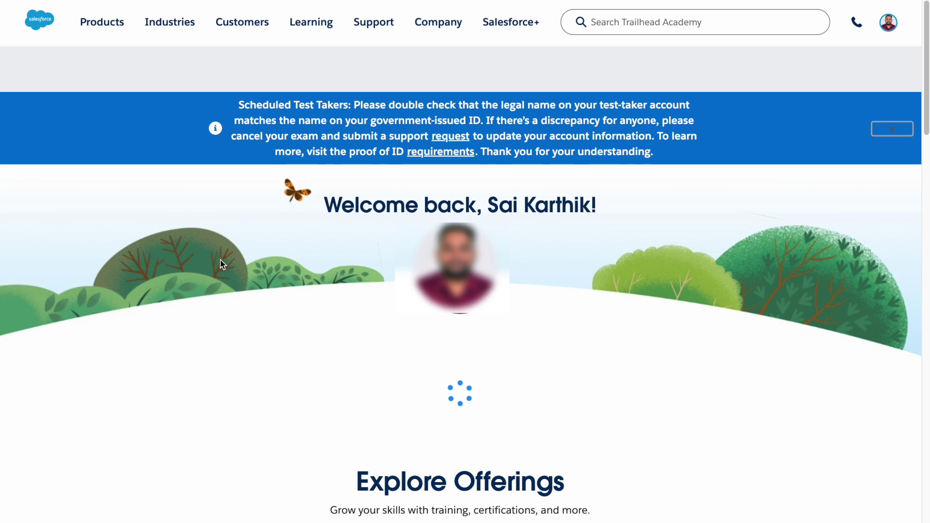
From My Dashboard reach My Certifications, view the empty Upcoming tab, then go to Order History
click(573, 73)
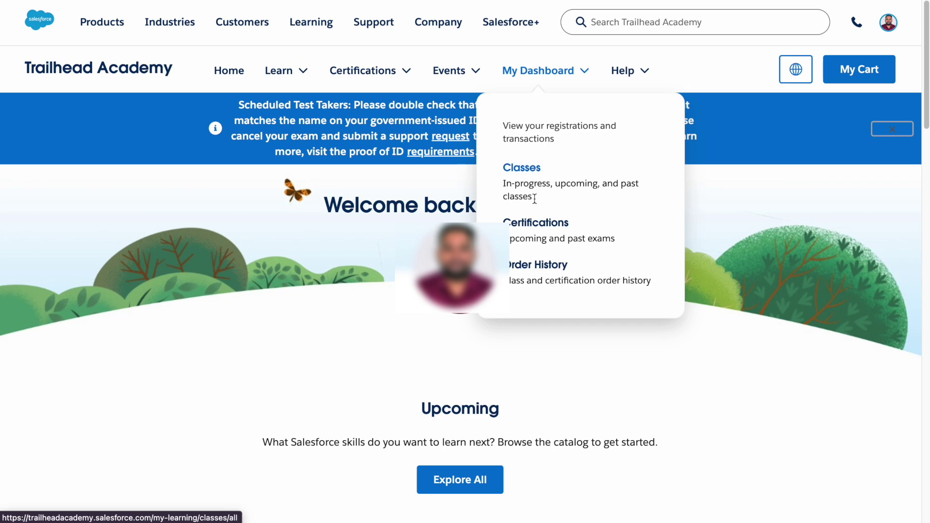
click(538, 223)
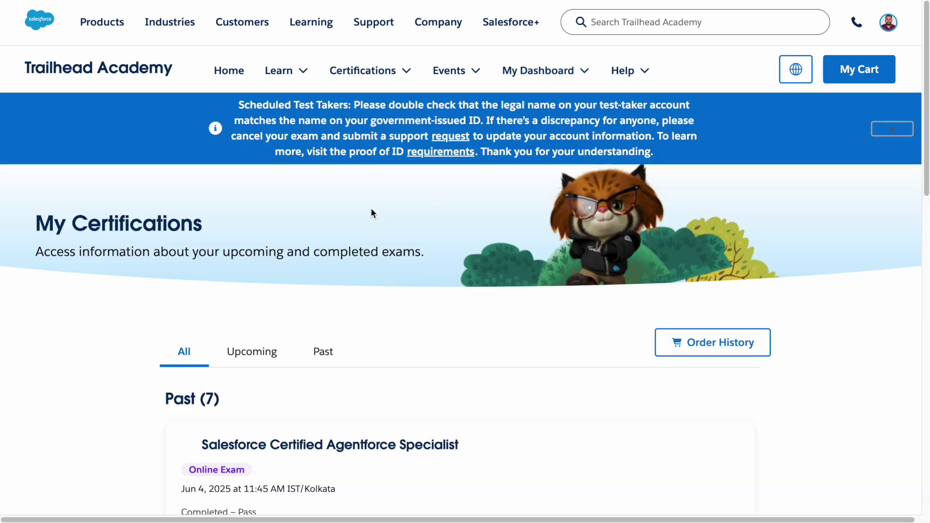
scroll(376, 301, down, 1)
scroll(232, 372, down, 5)
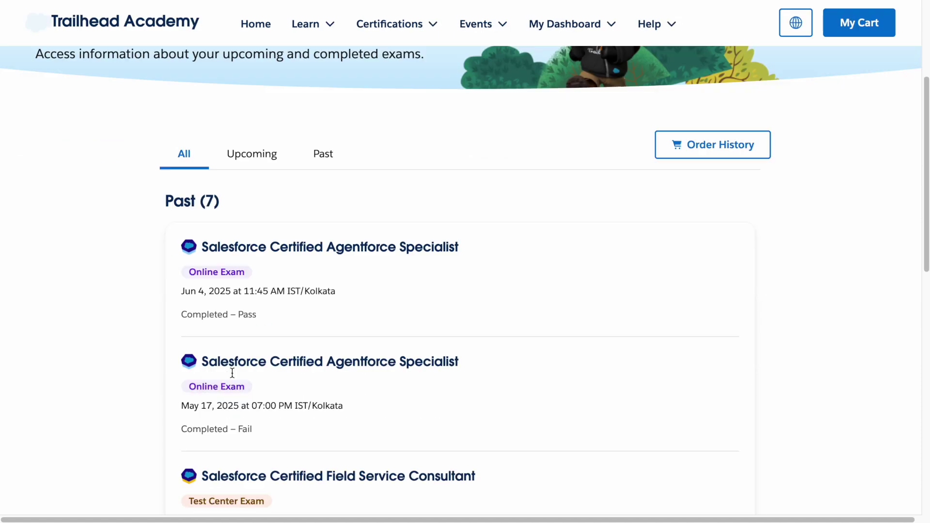
click(250, 95)
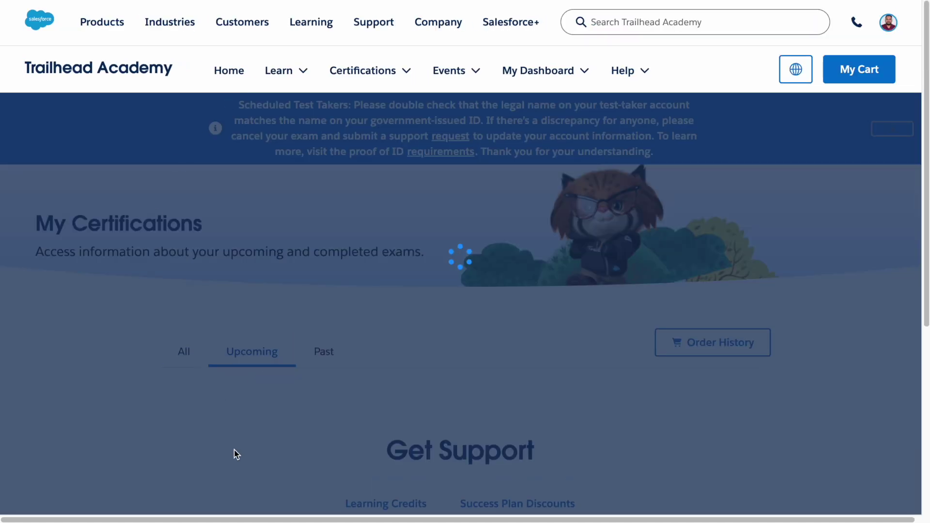
scroll(311, 393, down, 5)
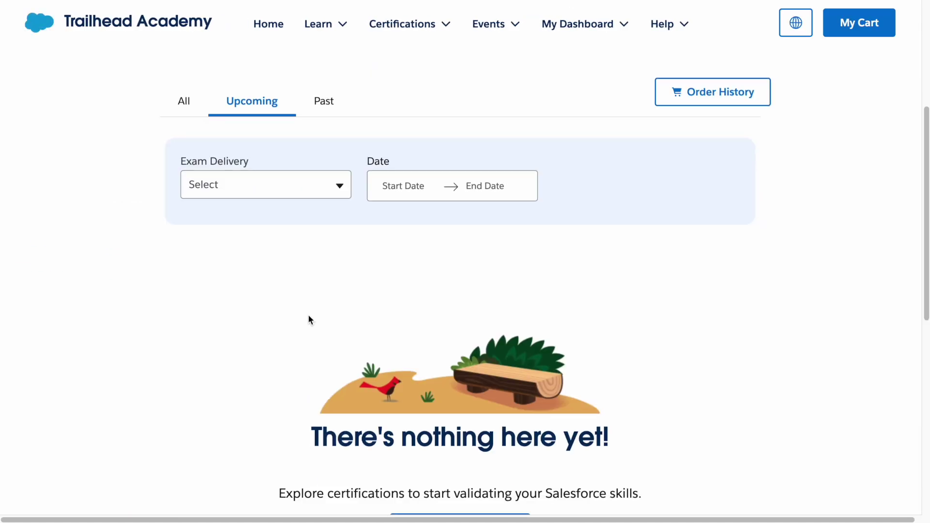
scroll(308, 316, up, 4)
scroll(311, 320, up, 1)
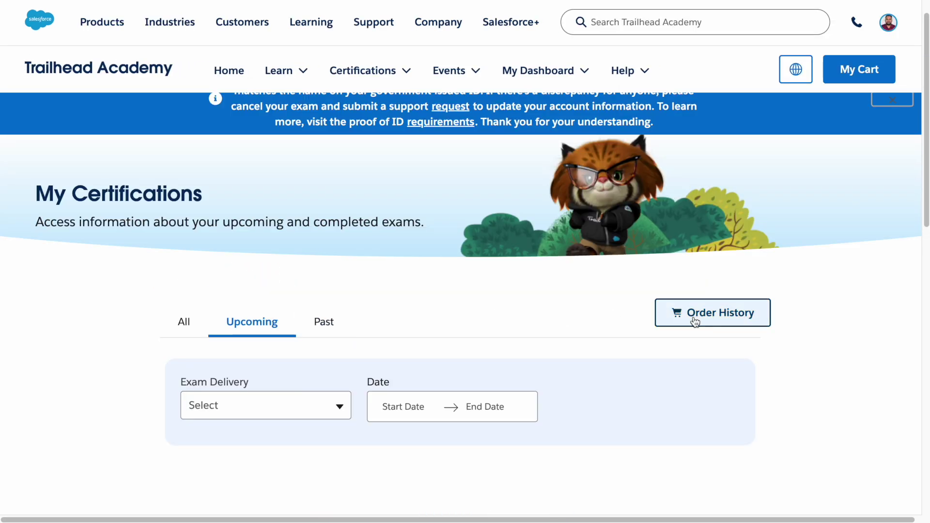
click(695, 321)
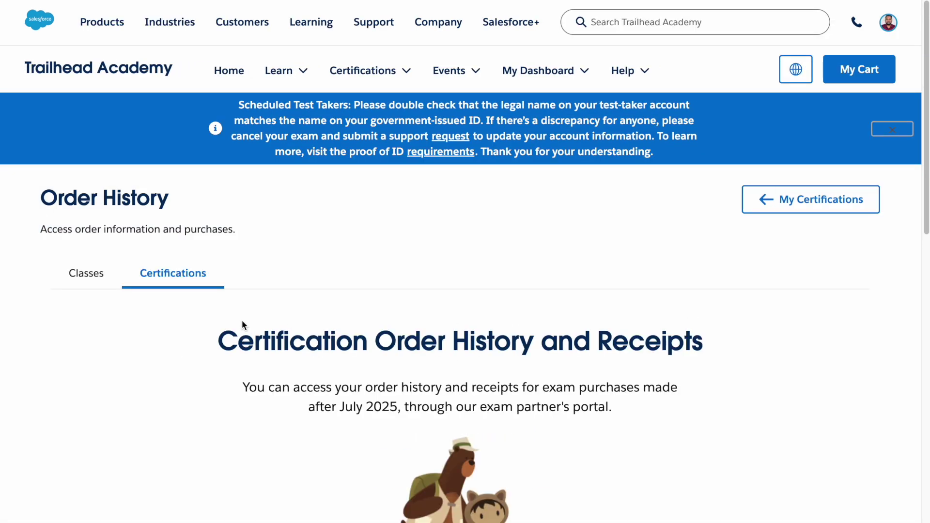